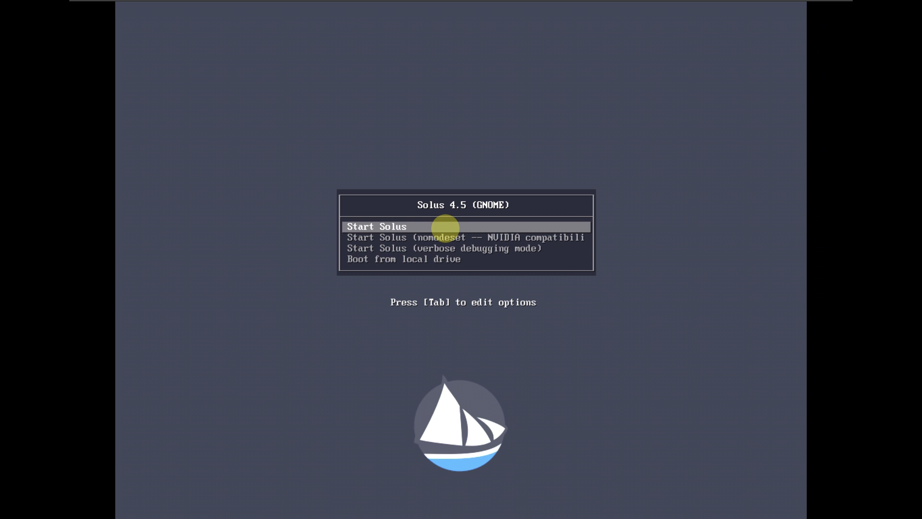
Step: Boot the live session from the Start Solus entry rather than nomodeset
key("Down")
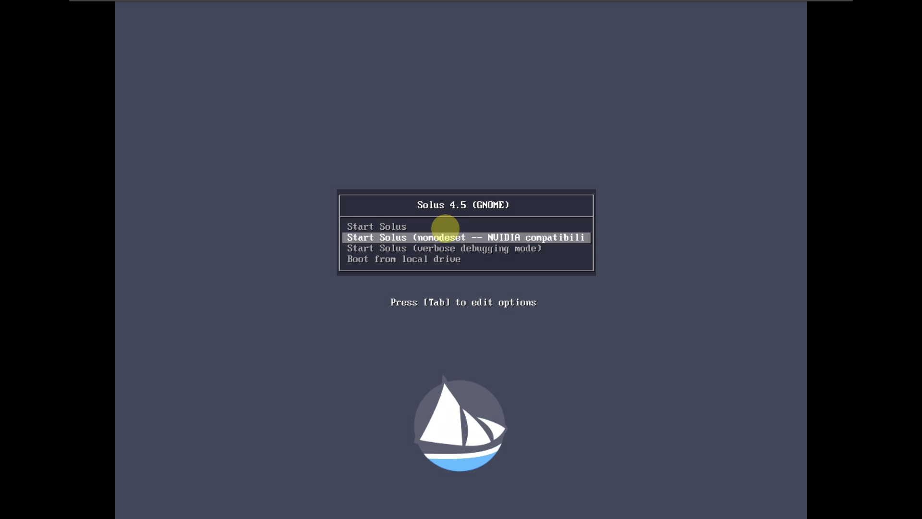
key("Up")
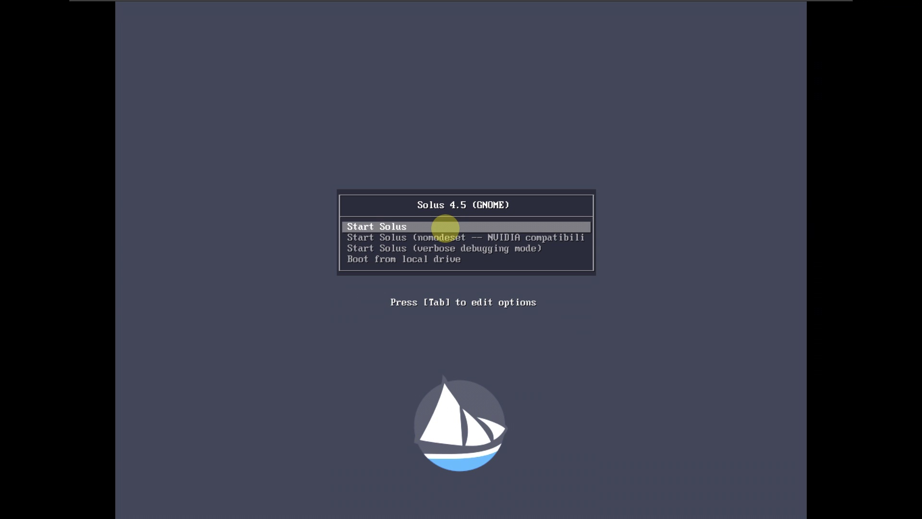
key("Return")
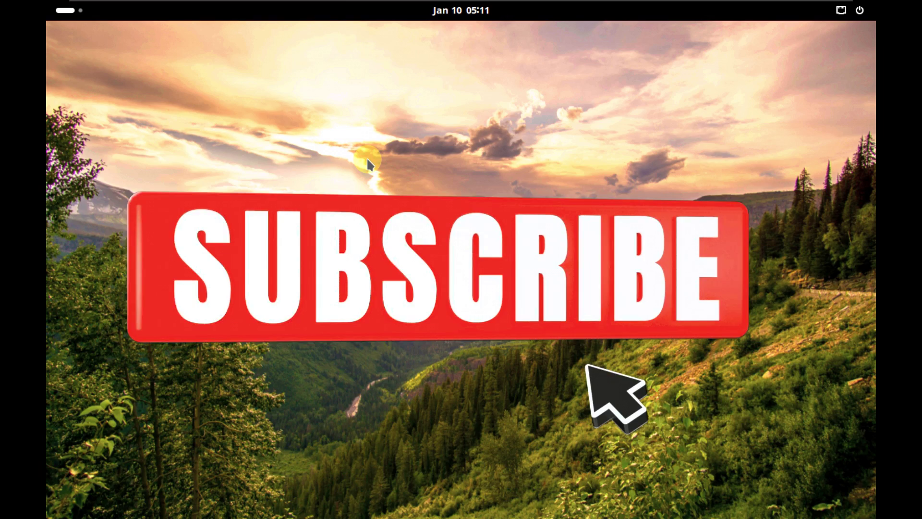
right_click(397, 157)
Step: Apply a new display resolution in Display Settings, then launch System Monitor from the app grid
left_click(430, 205)
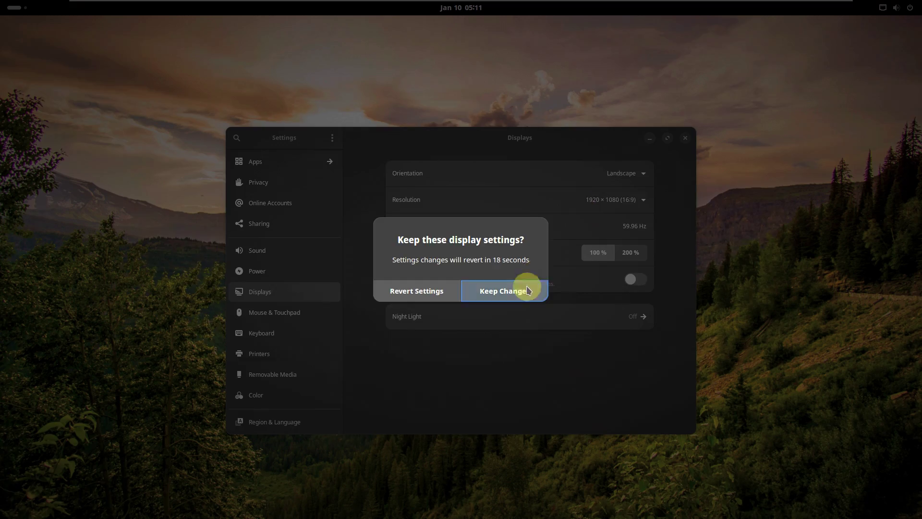
left_click(500, 290)
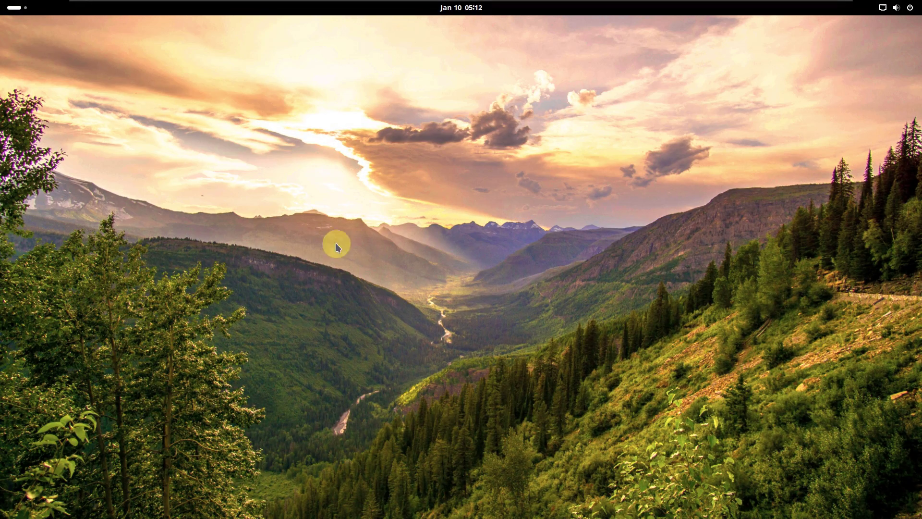
left_click(16, 13)
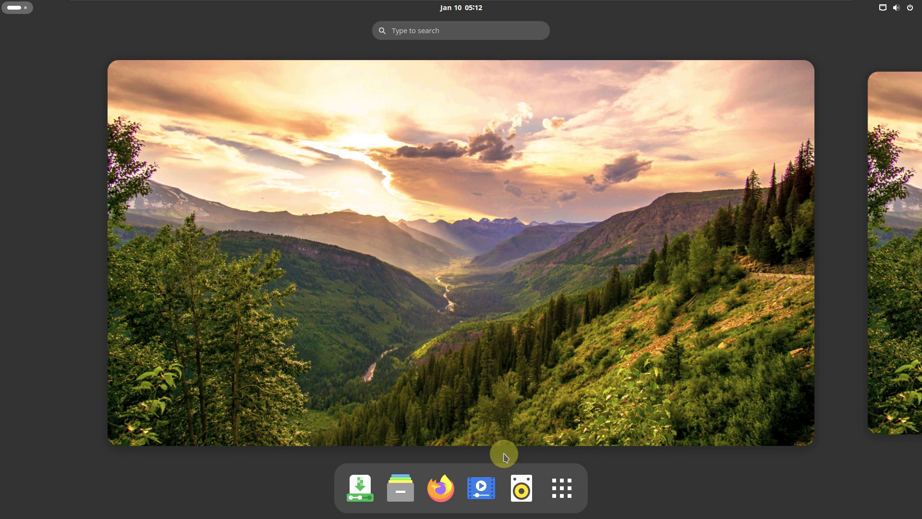
left_click(559, 487)
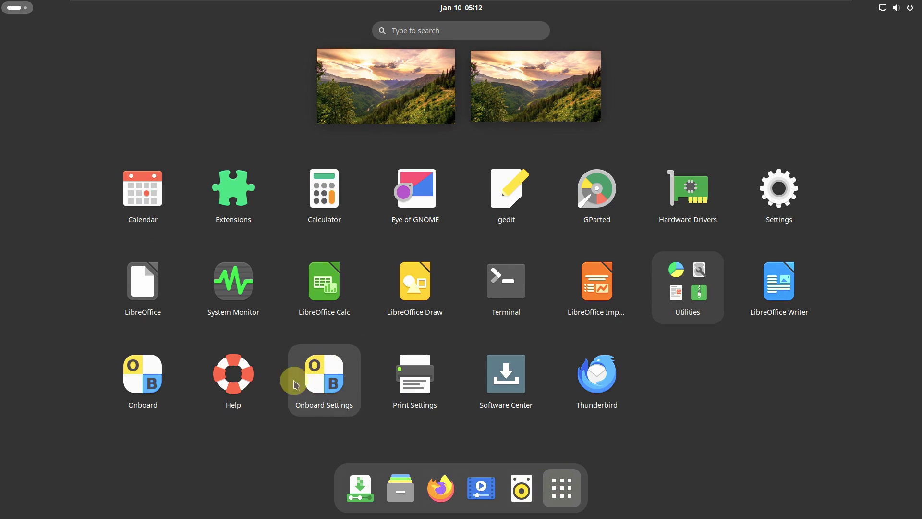
left_click(212, 269)
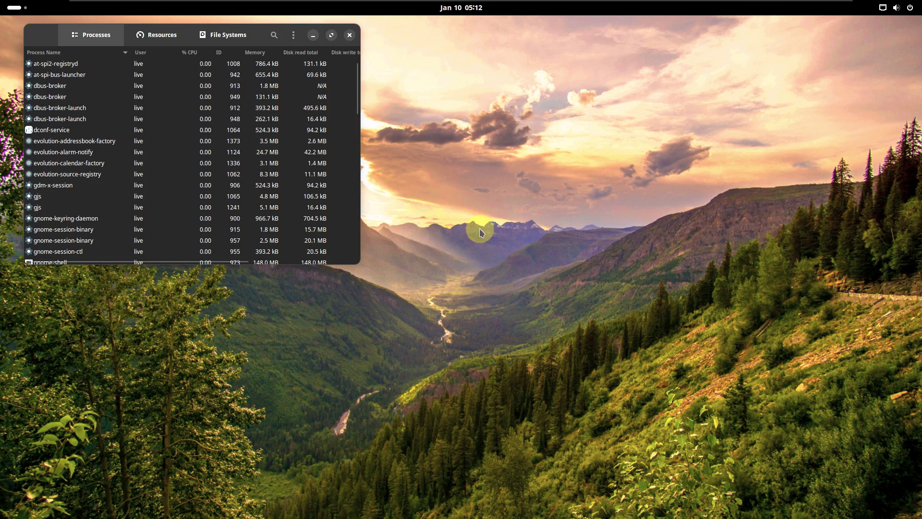
Step: Maximize System Monitor, scroll the process list, and switch to the Resources graphs
left_click(331, 36)
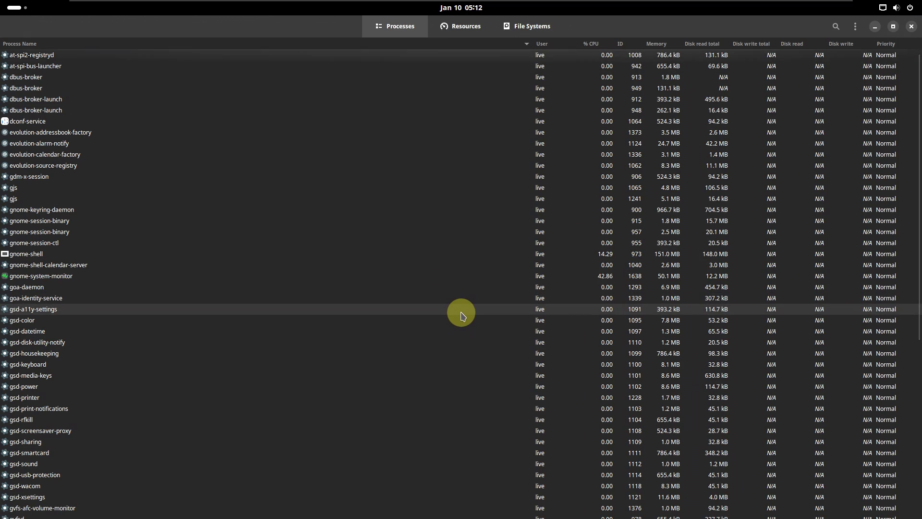
scroll(460, 310, "down", 10)
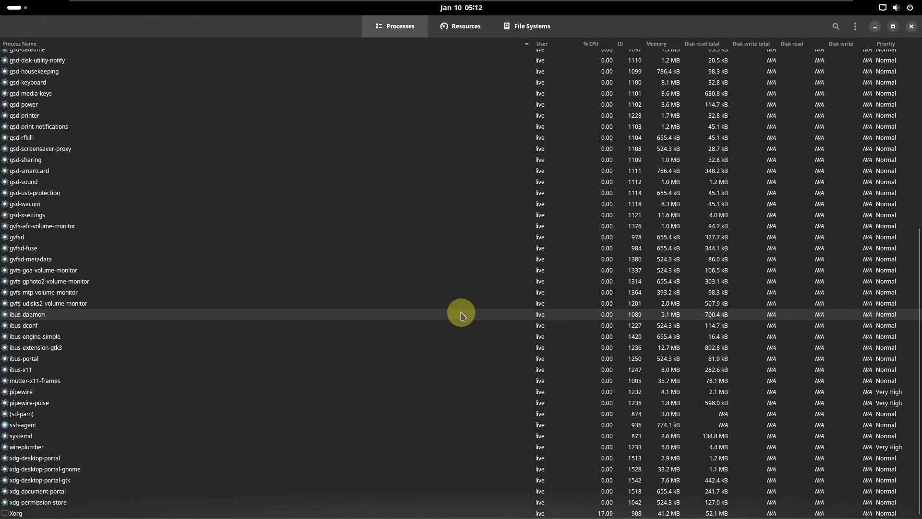
scroll(462, 315, "up", 5)
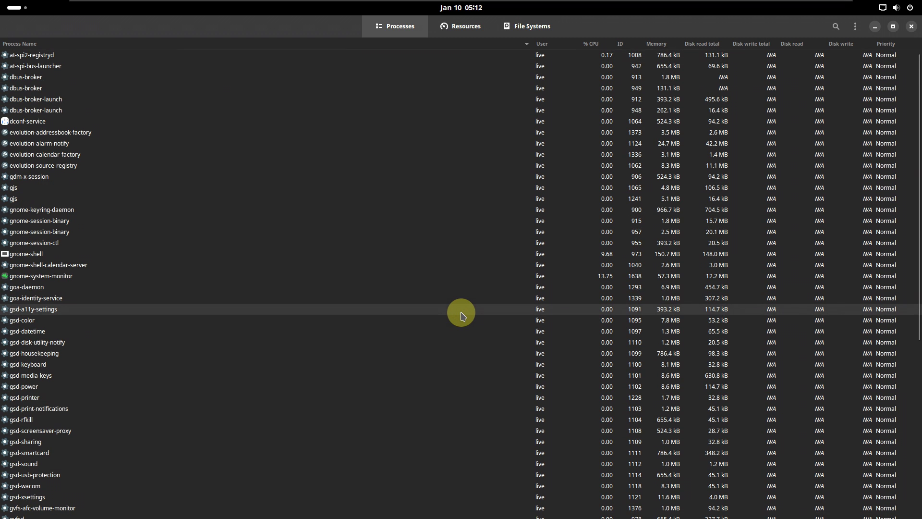
scroll(462, 315, "down", 5)
scroll(460, 313, "up", 5)
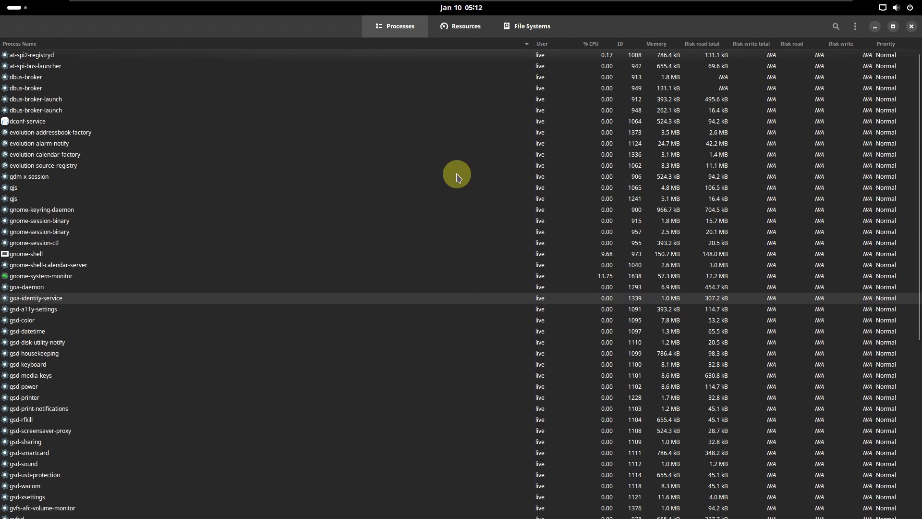
left_click(480, 26)
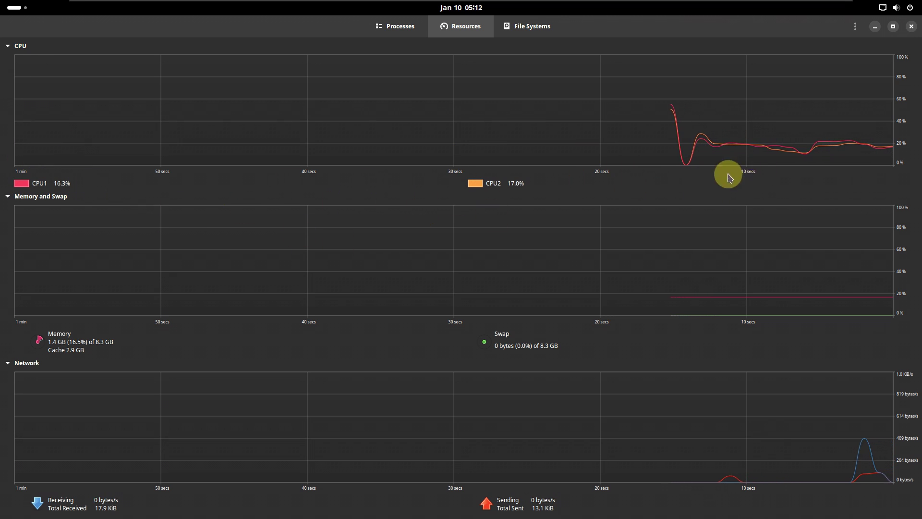
left_click(855, 26)
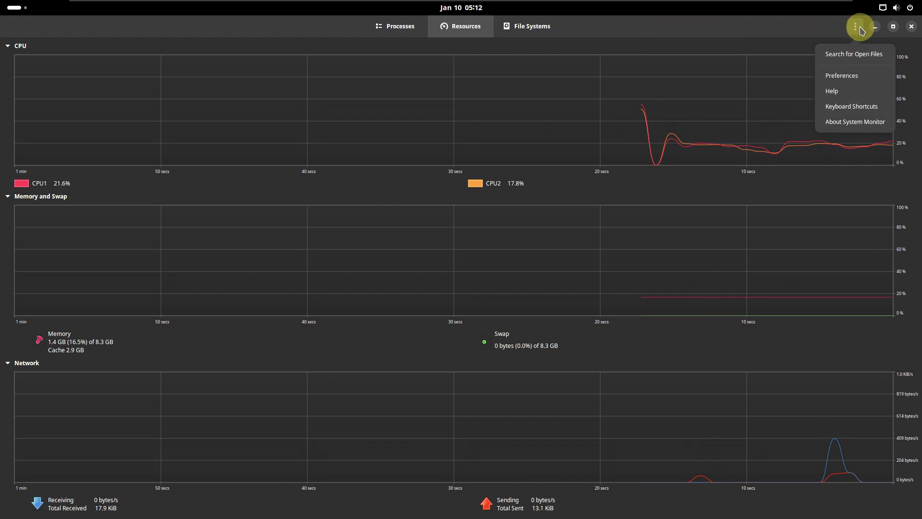
Step: View System Monitor's About box, then browse the File Systems, Resources and Processes tabs
left_click(853, 121)
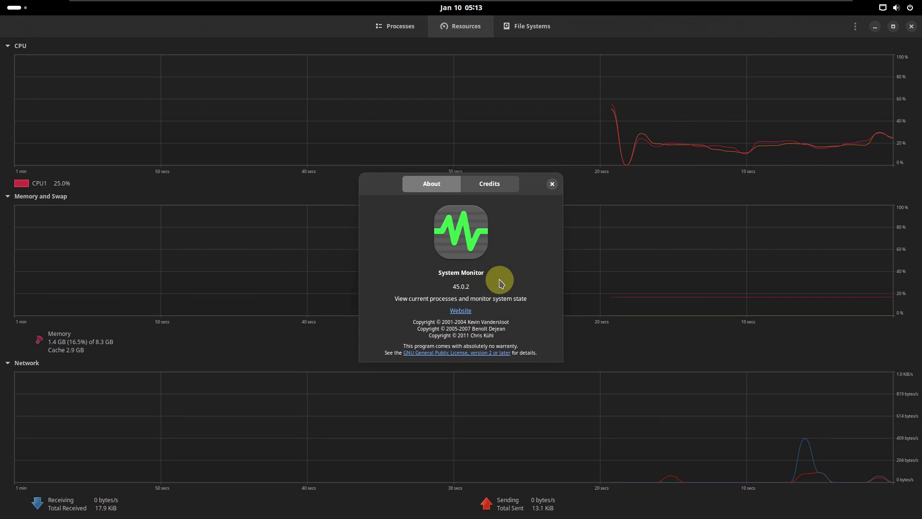
left_click(552, 185)
left_click(521, 32)
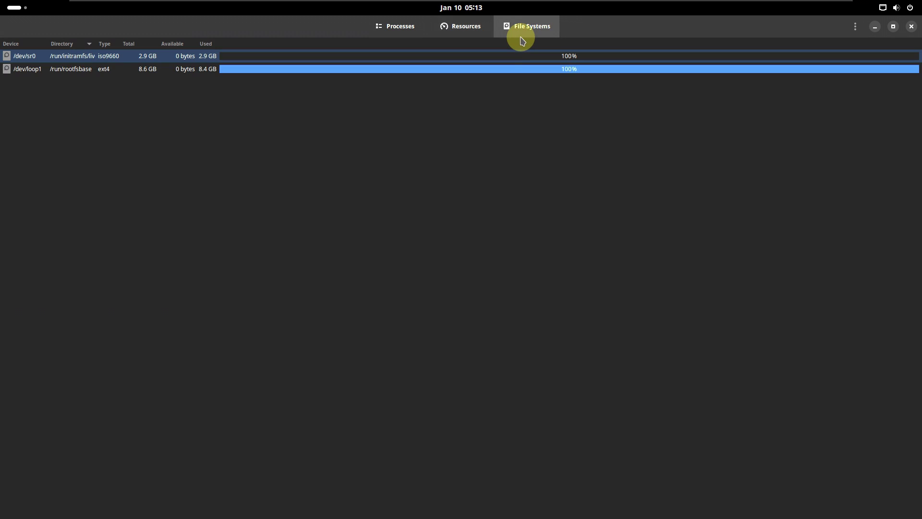
left_click(468, 27)
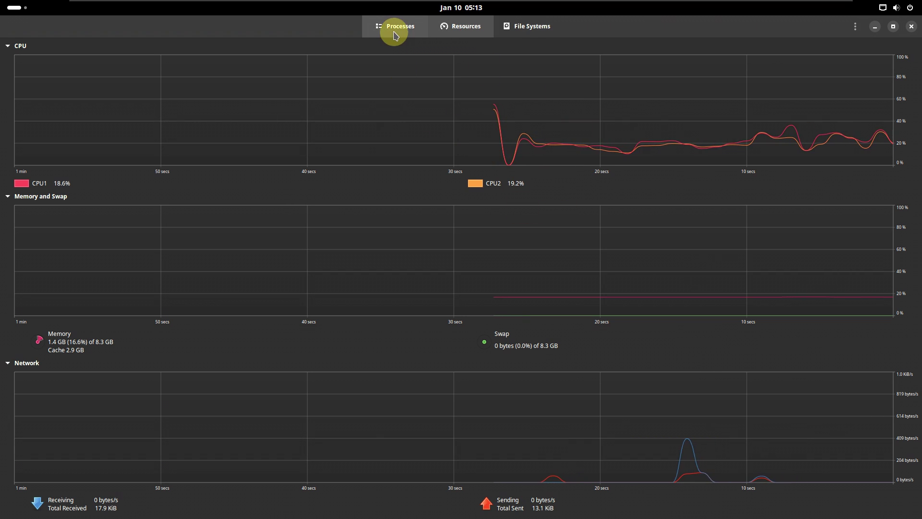
left_click(392, 27)
scroll(514, 251, "down", 5)
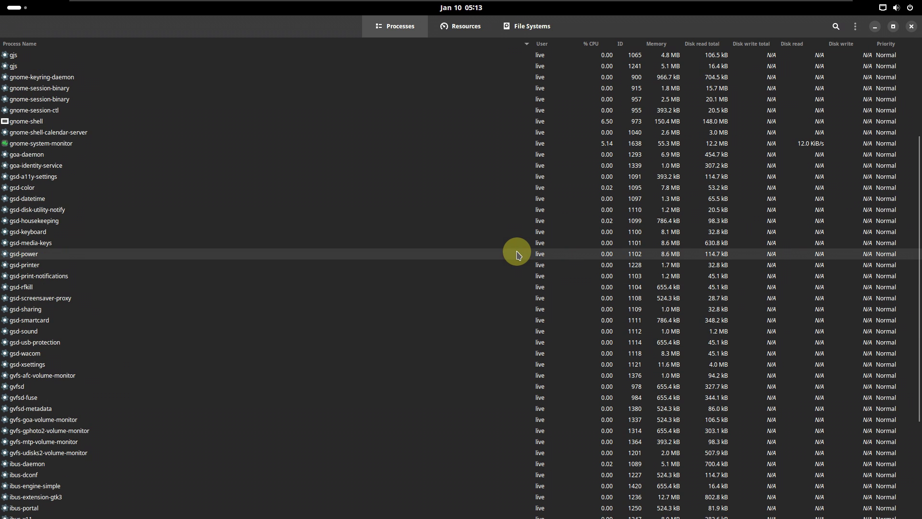
scroll(517, 254, "up", 5)
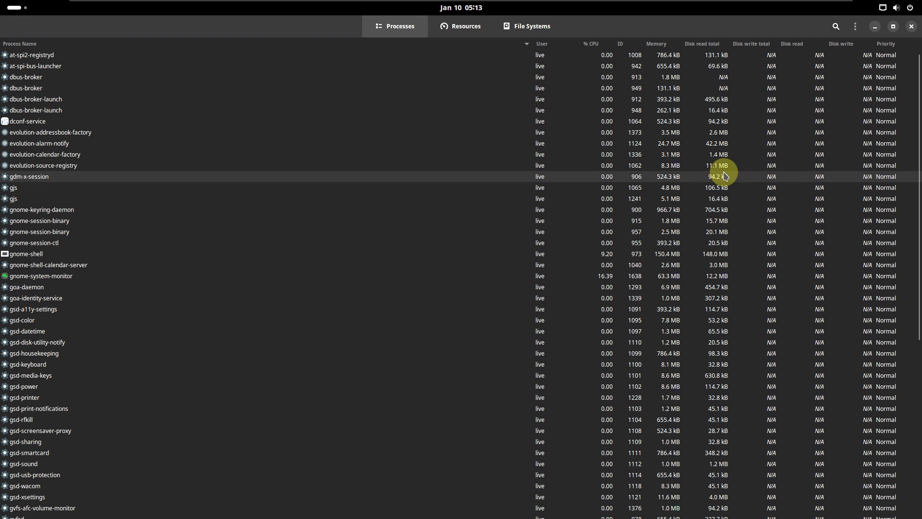
Step: Return to Resources, unmaximize the window and move it to the desktop's top right
left_click(854, 26)
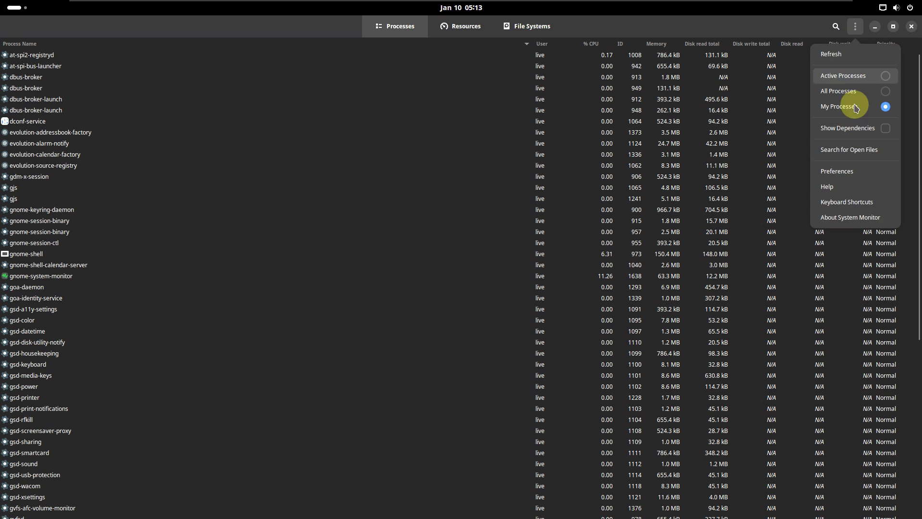
left_click(851, 216)
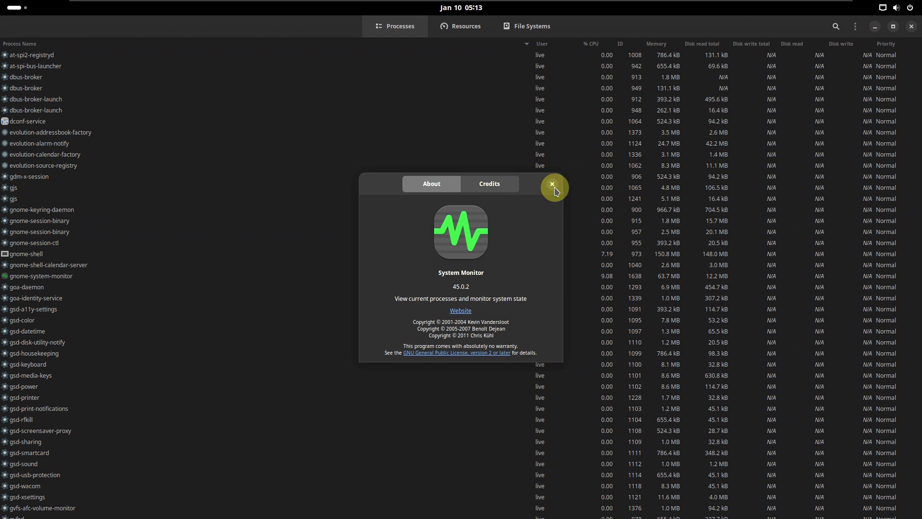
left_click(552, 184)
left_click(453, 25)
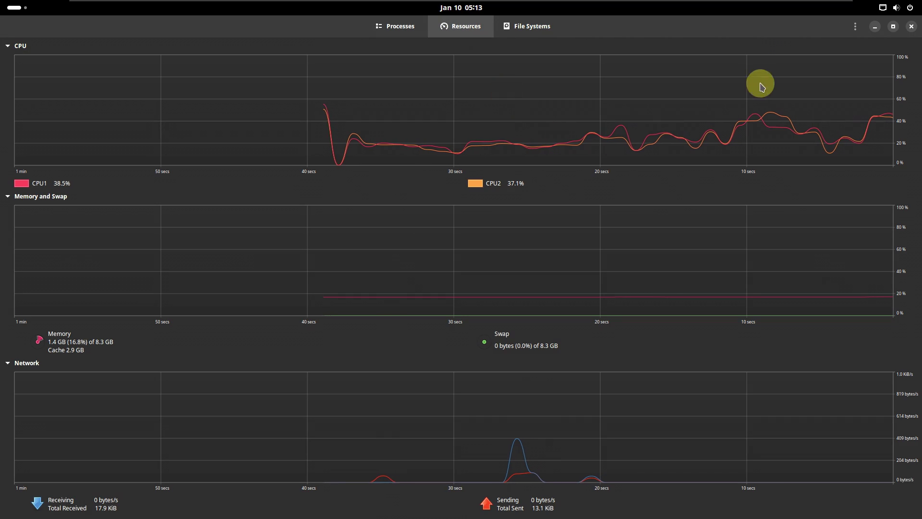
double_click(752, 34)
left_click_drag(264, 54, 837, 30)
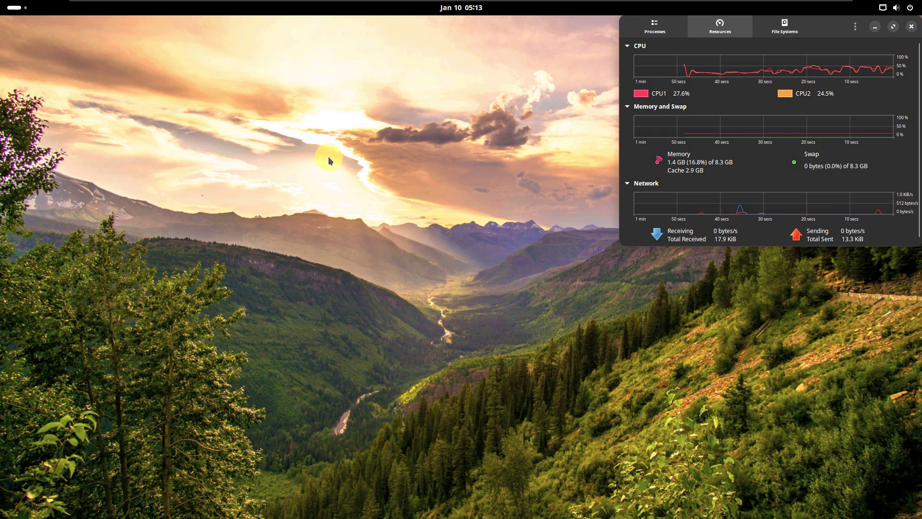
Step: Launch Firefox, move it to the top left and close the mozilla.org privacy tab
left_click(12, 7)
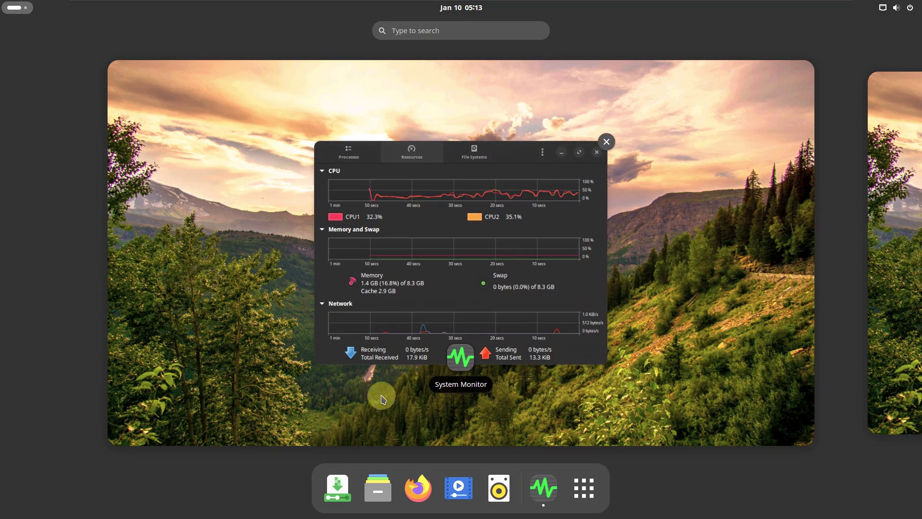
left_click(415, 484)
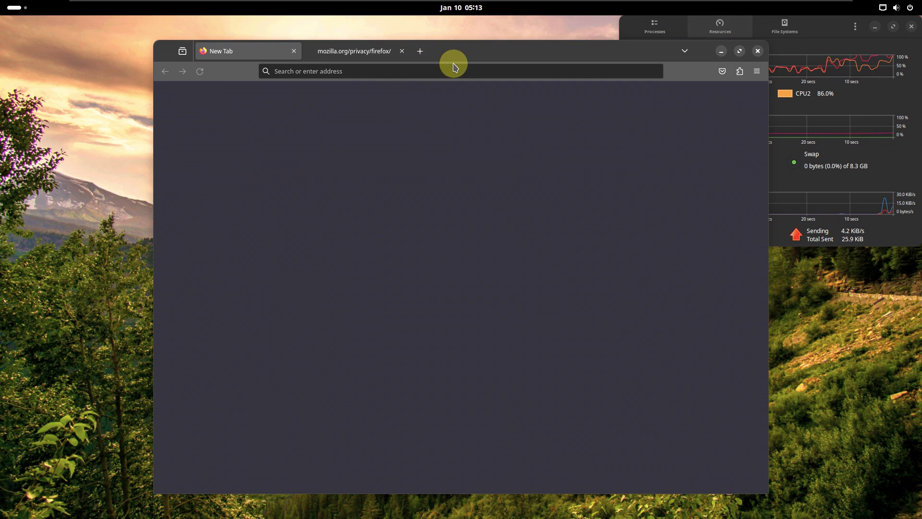
left_click_drag(449, 60, 200, 20)
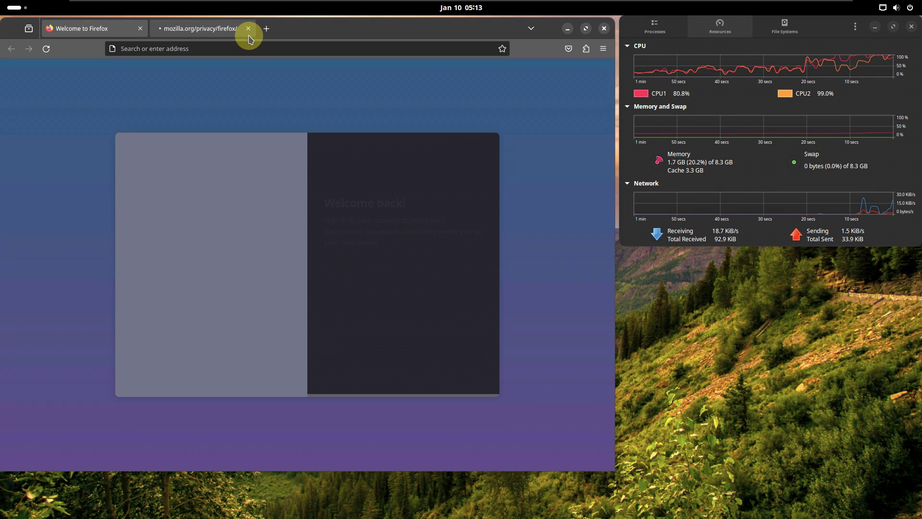
left_click(248, 29)
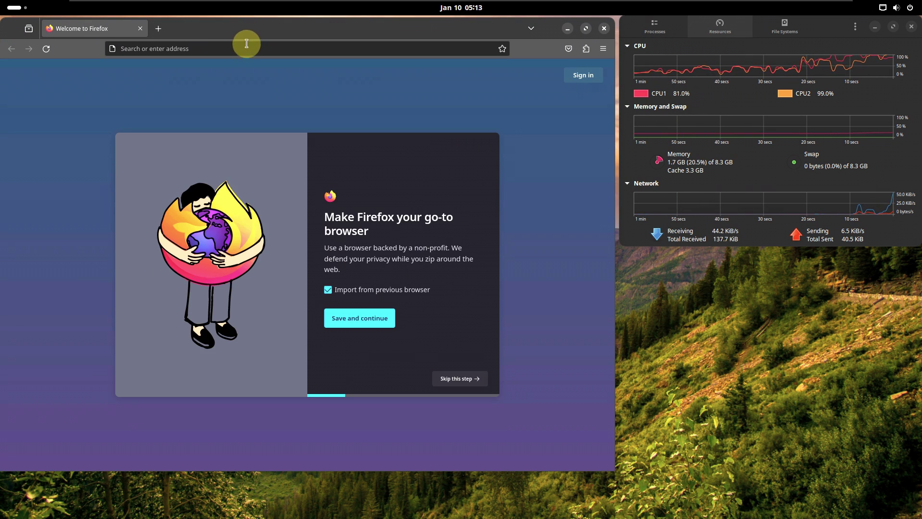
Step: Load the about:support troubleshooting page from the address bar
left_click(243, 48)
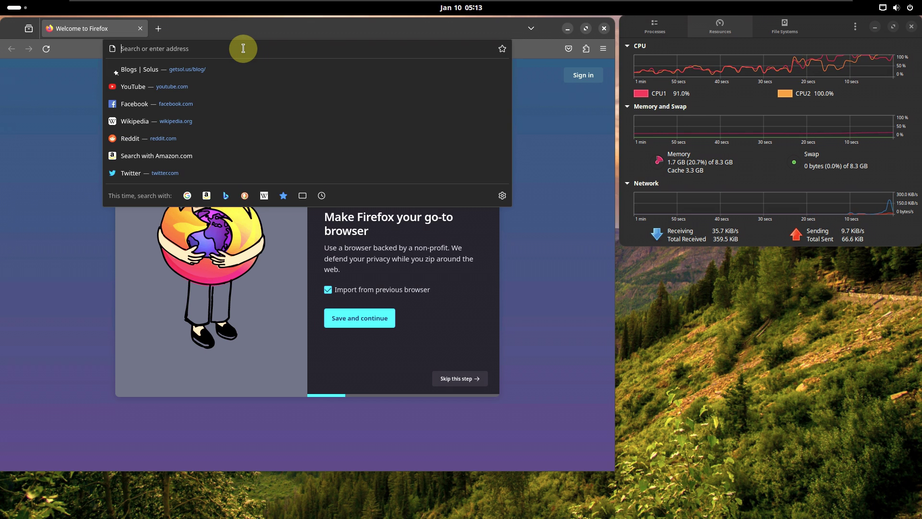
type("ab")
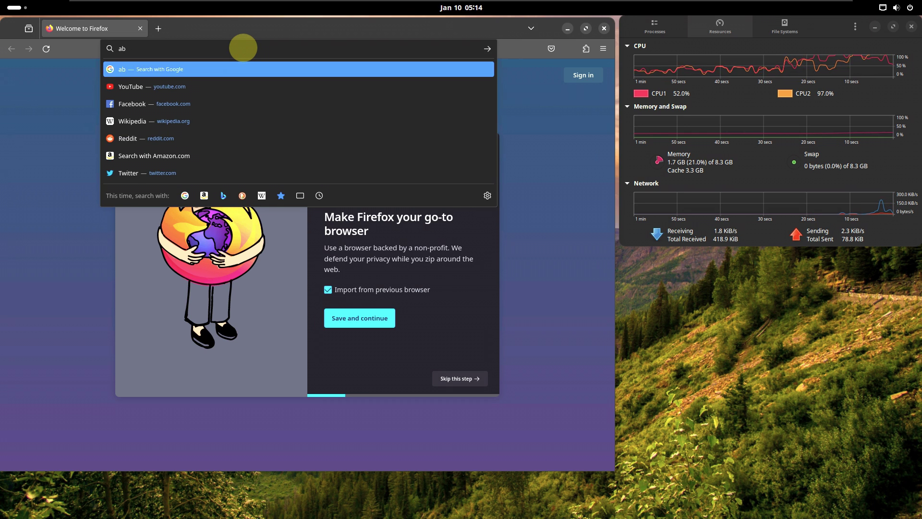
type("out:support")
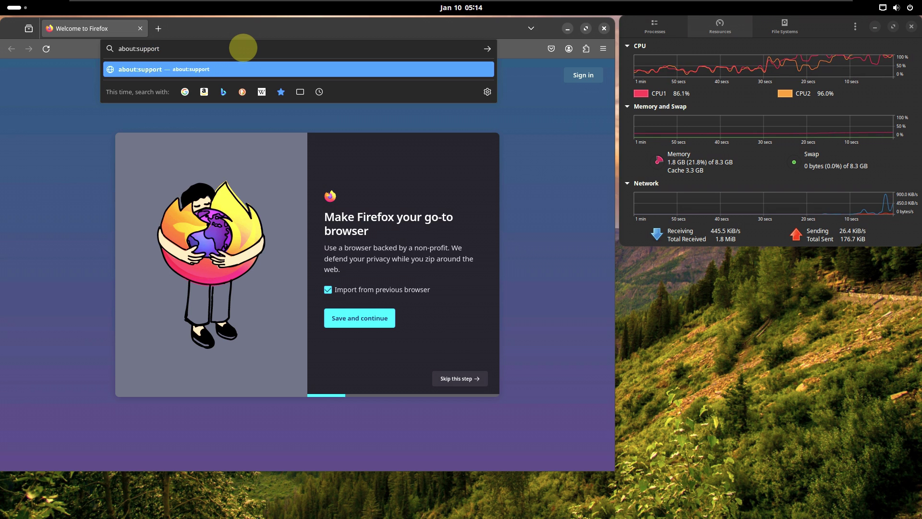
key("Return")
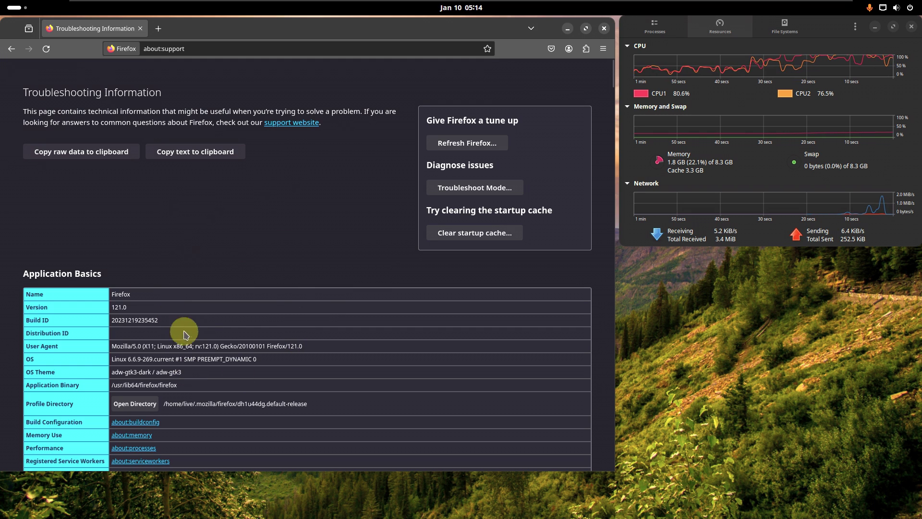
scroll(231, 306, "down", 5)
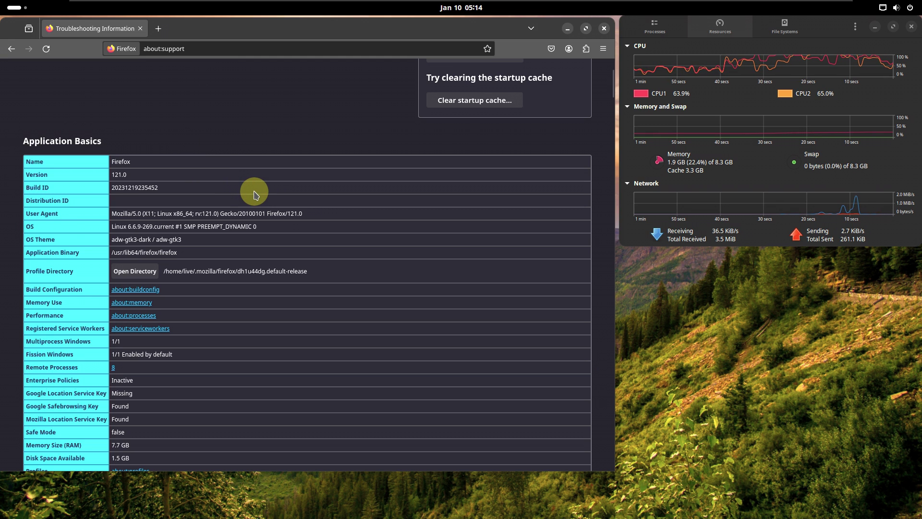
scroll(347, 265, "down", 3)
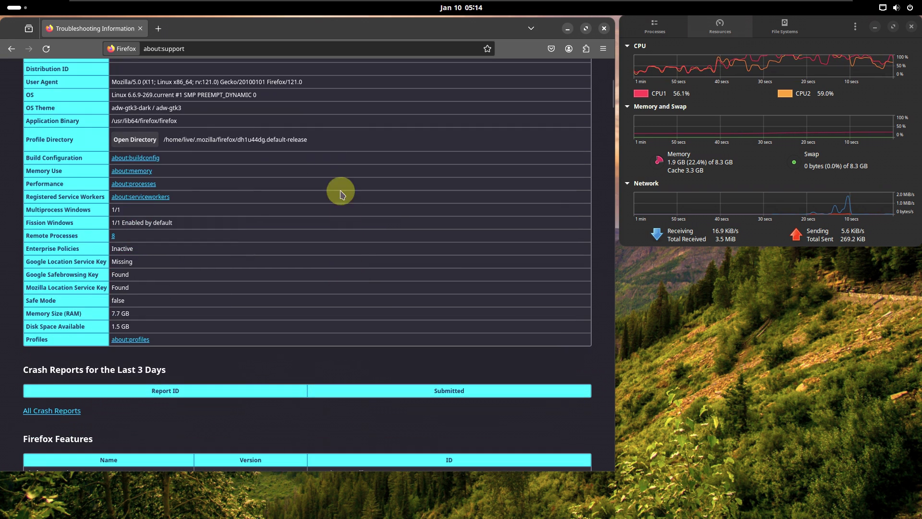
scroll(309, 268, "up", 3)
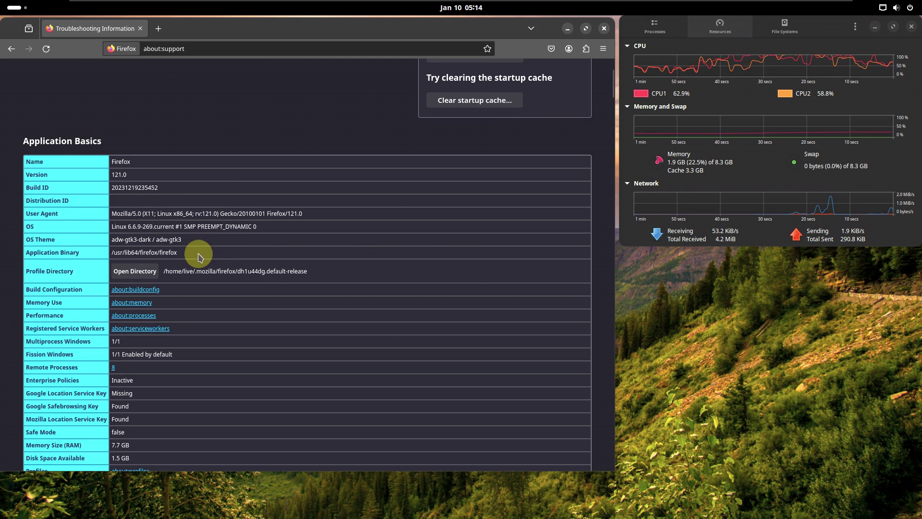
scroll(380, 252, "down", 1)
scroll(379, 252, "down", 8)
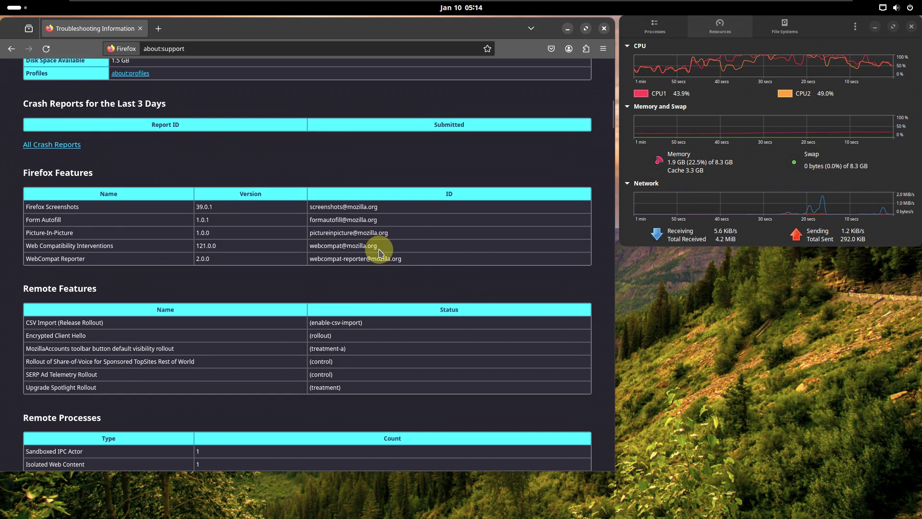
scroll(379, 252, "down", 7)
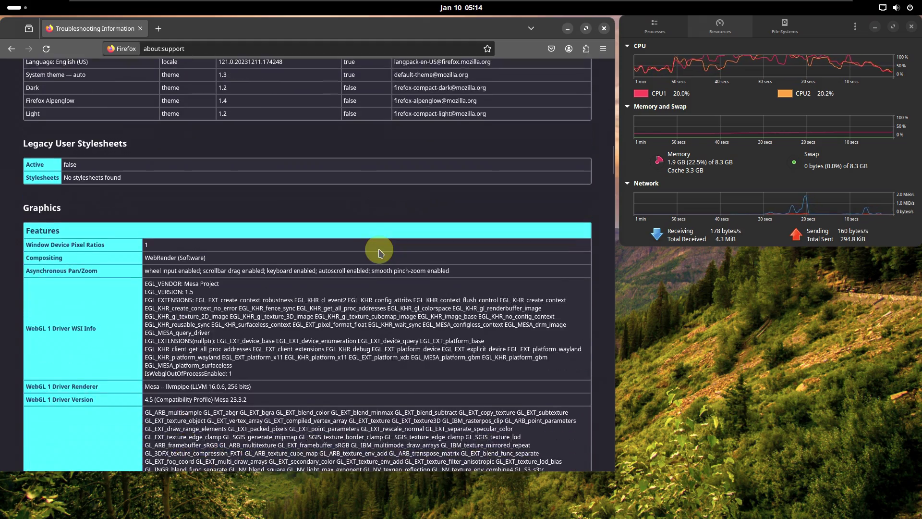
scroll(380, 252, "down", 6)
scroll(379, 249, "down", 5)
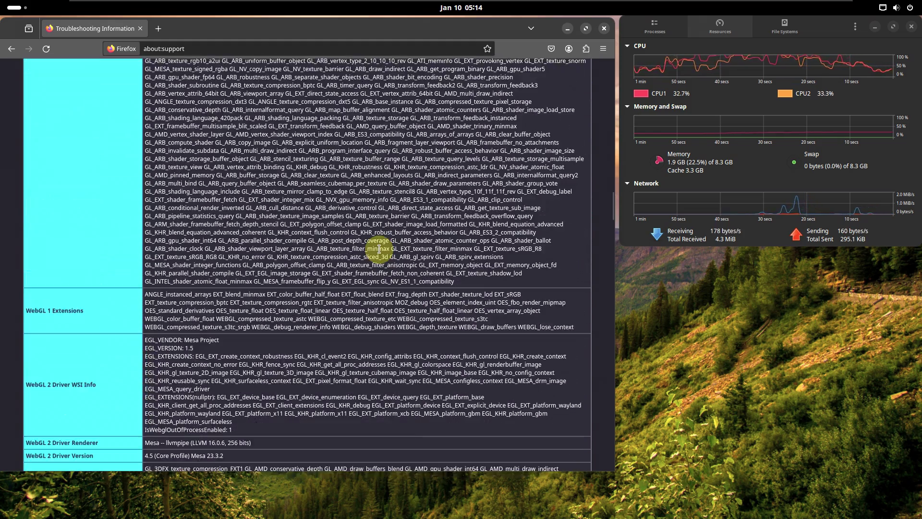
scroll(379, 249, "down", 10)
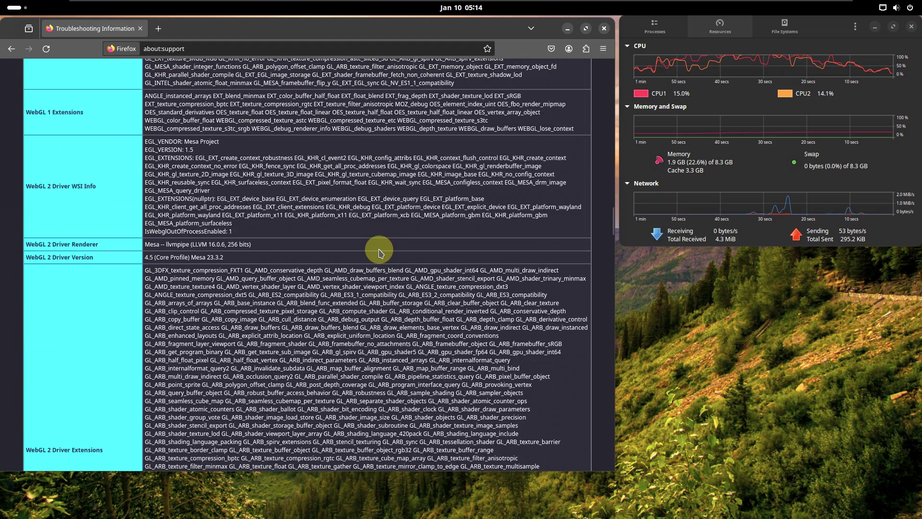
scroll(380, 249, "down", 15)
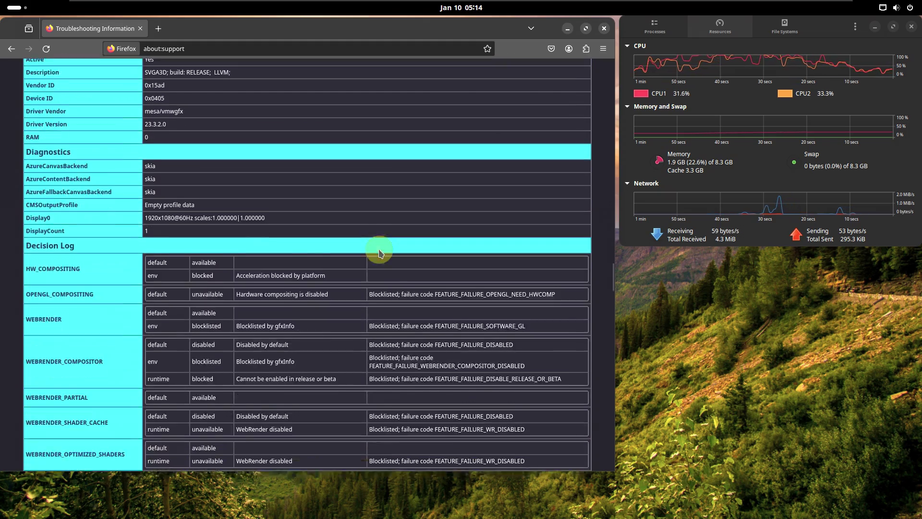
scroll(380, 249, "down", 12)
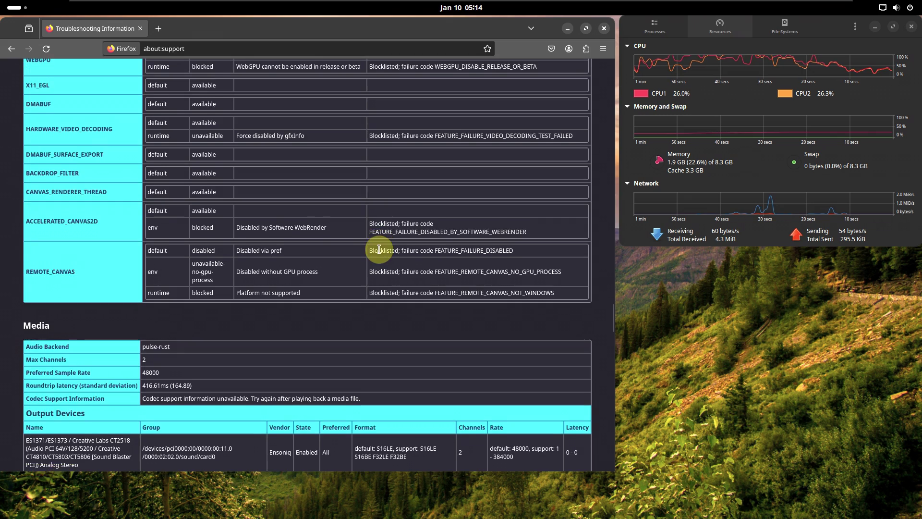
scroll(379, 249, "down", 12)
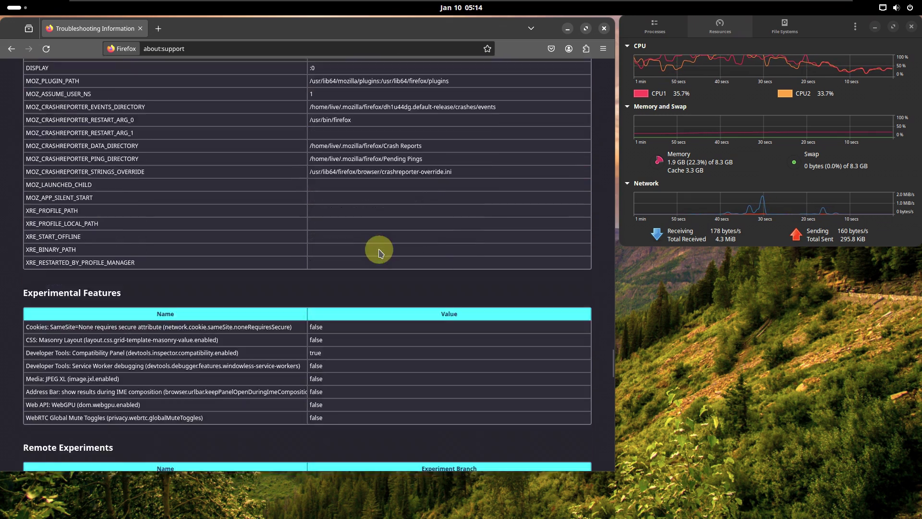
scroll(378, 273, "down", 14)
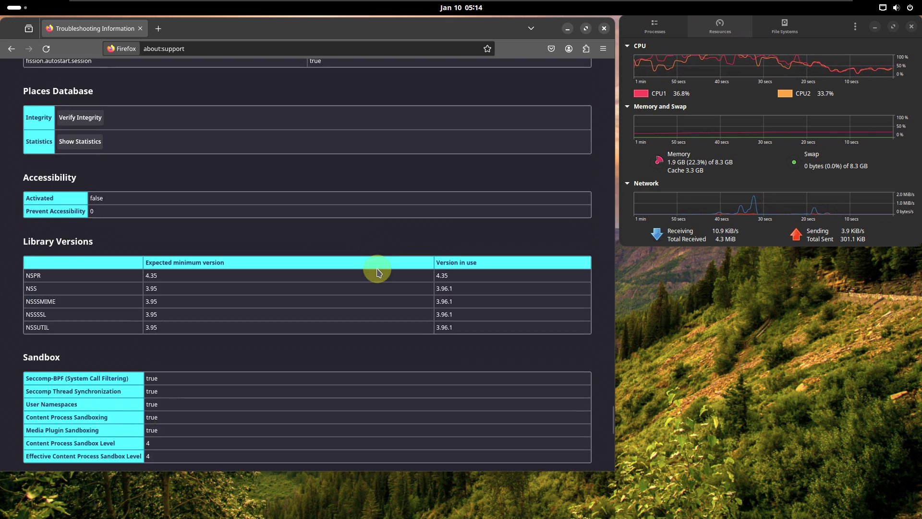
scroll(376, 271, "down", 3)
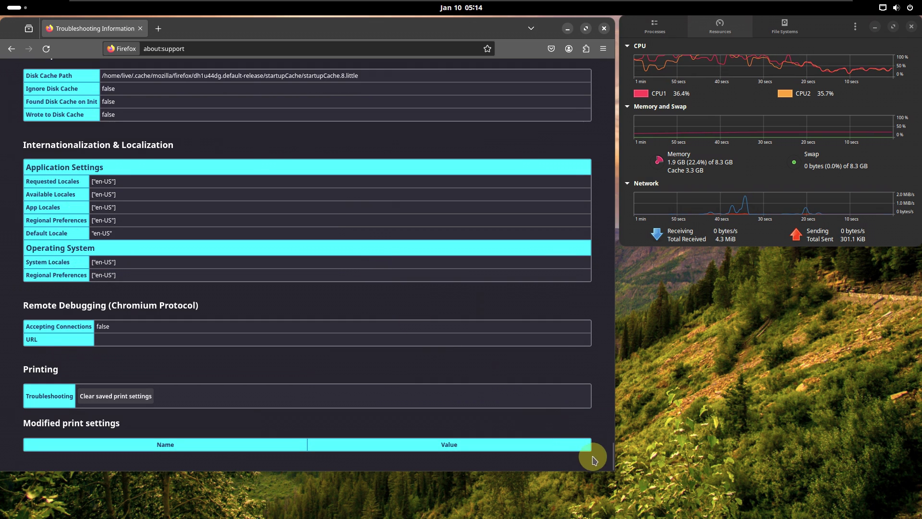
left_click_drag(613, 474, 644, 514)
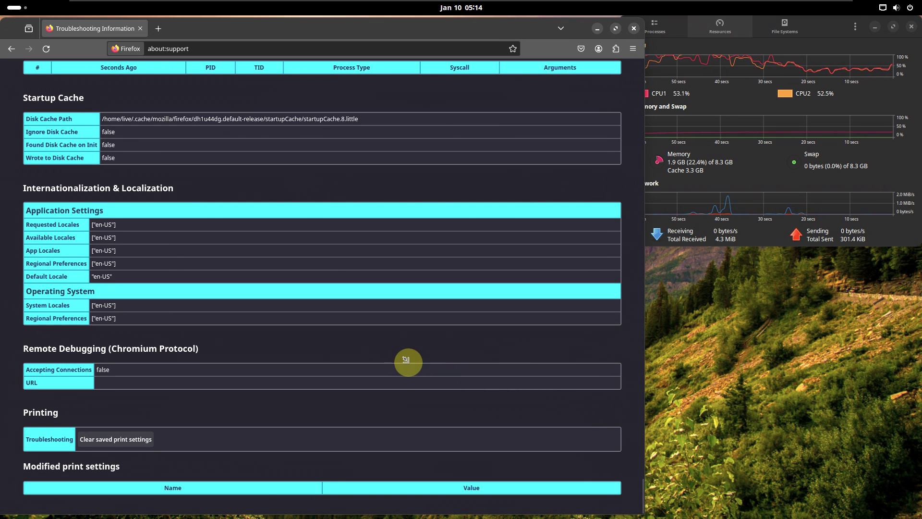
left_click_drag(406, 359, 608, 509)
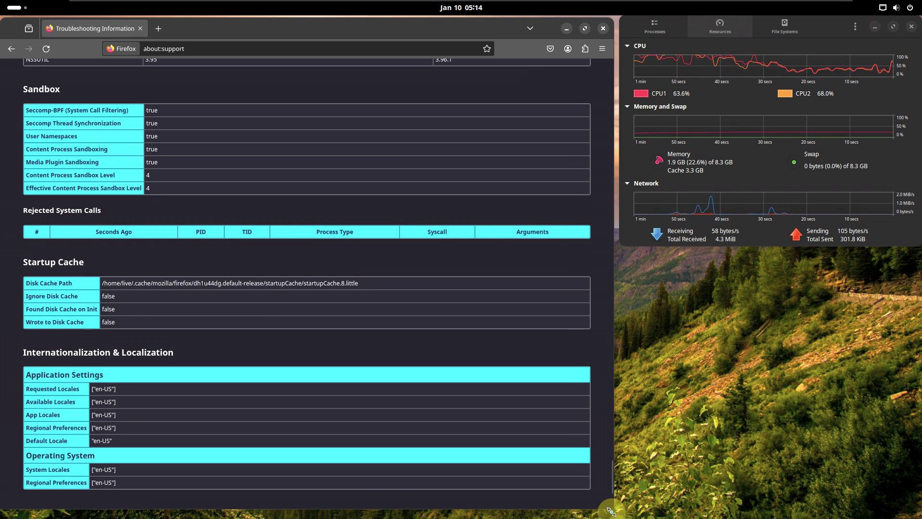
scroll(579, 356, "up", 20)
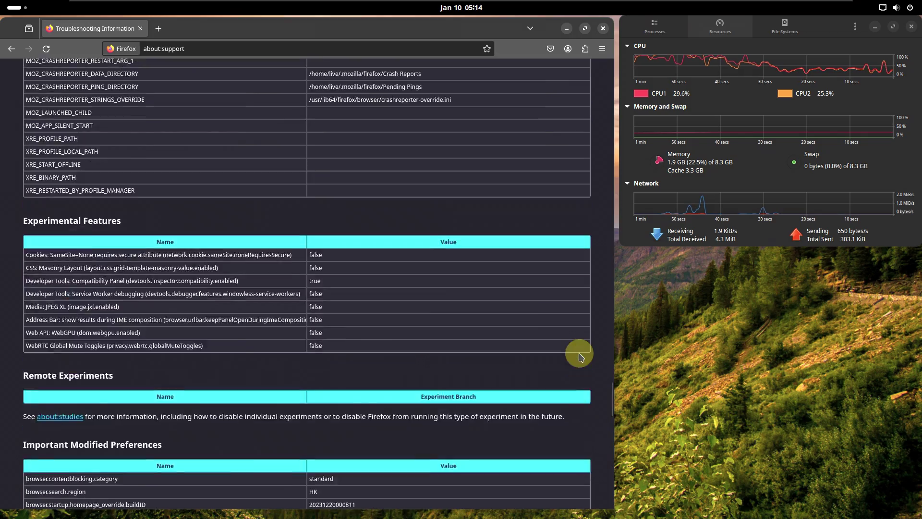
scroll(579, 357, "up", 20)
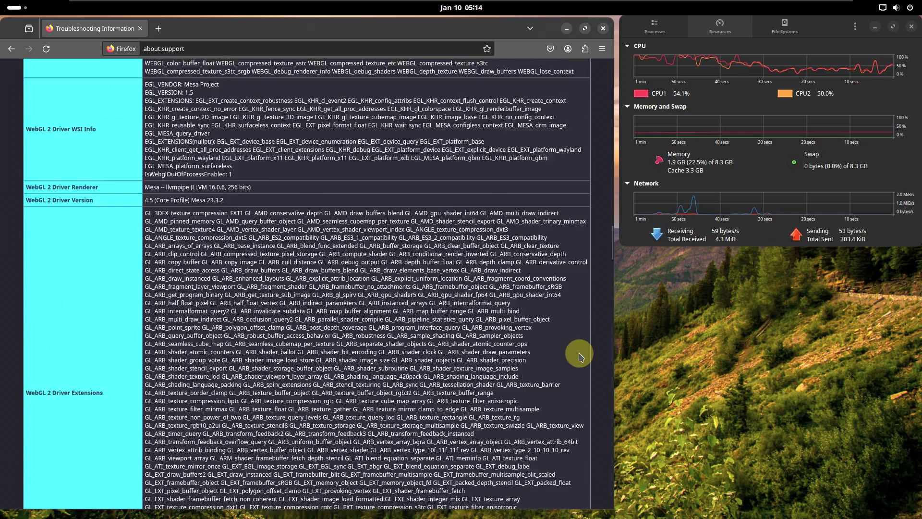
scroll(580, 356, "up", 15)
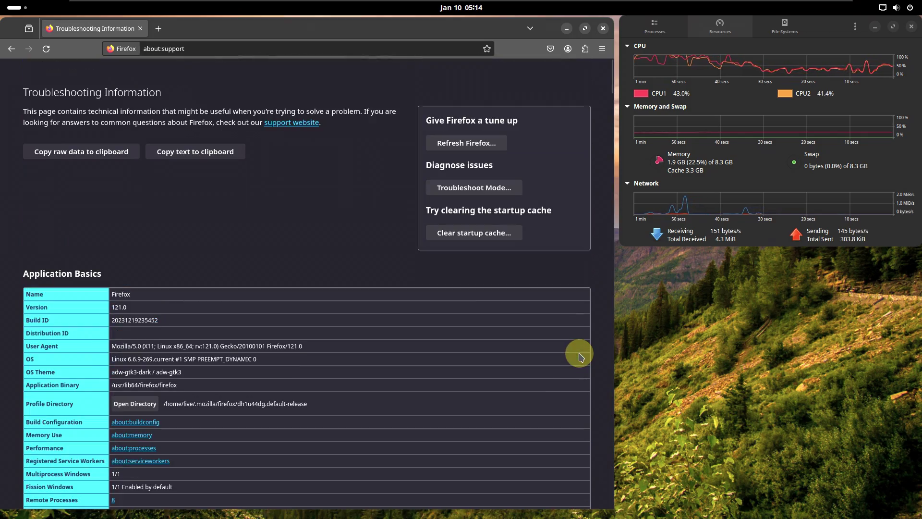
Step: Search the web for 'solus linux' from the address bar
left_click(256, 51)
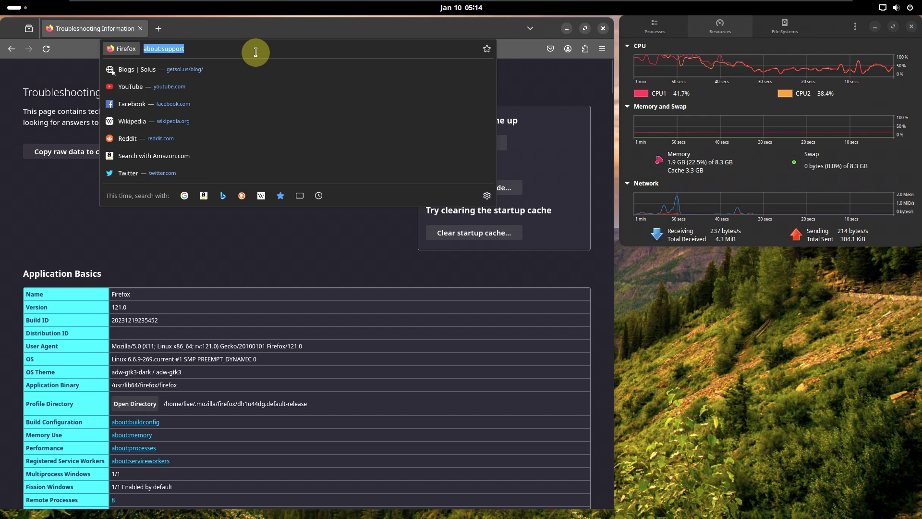
type("solus")
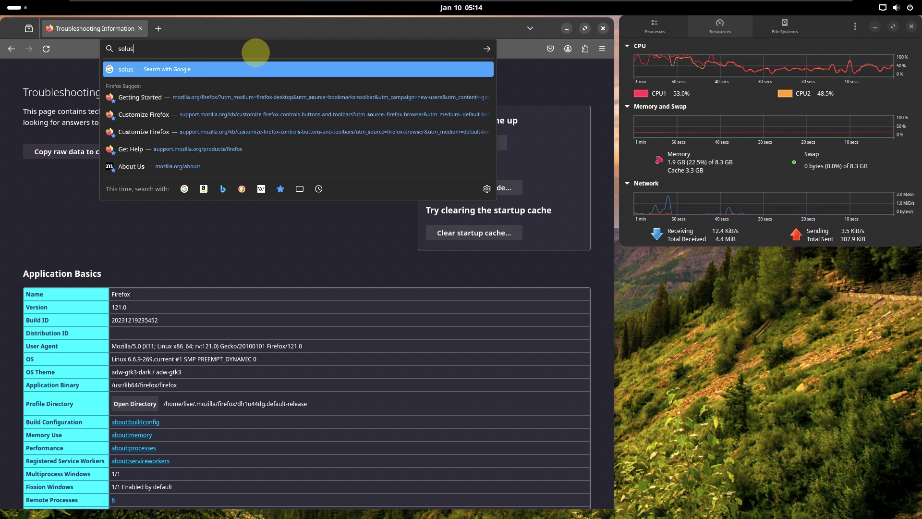
type(" linux")
key("Return")
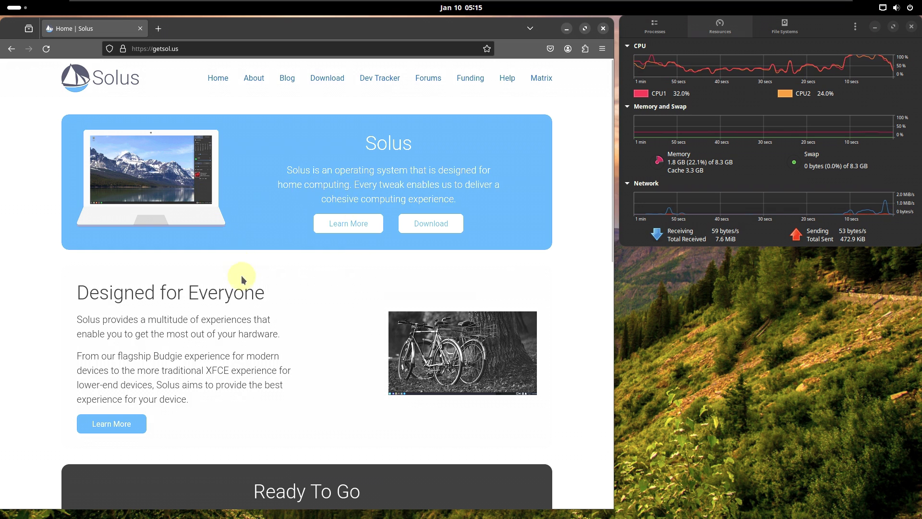
Step: Browse the Solus blog and open the full Solus 4.5 Released article
scroll(237, 274, "down", 5)
scroll(241, 280, "down", 5)
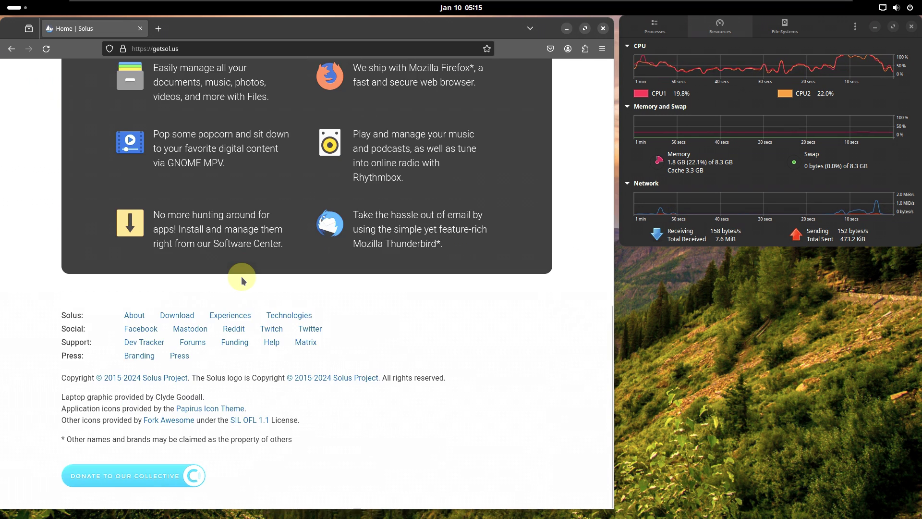
scroll(241, 279, "up", 10)
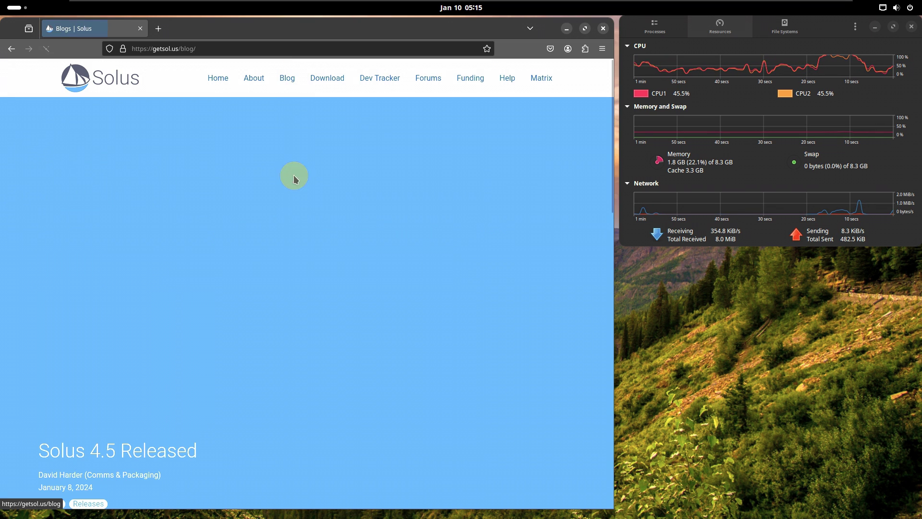
scroll(176, 405, "down", 4)
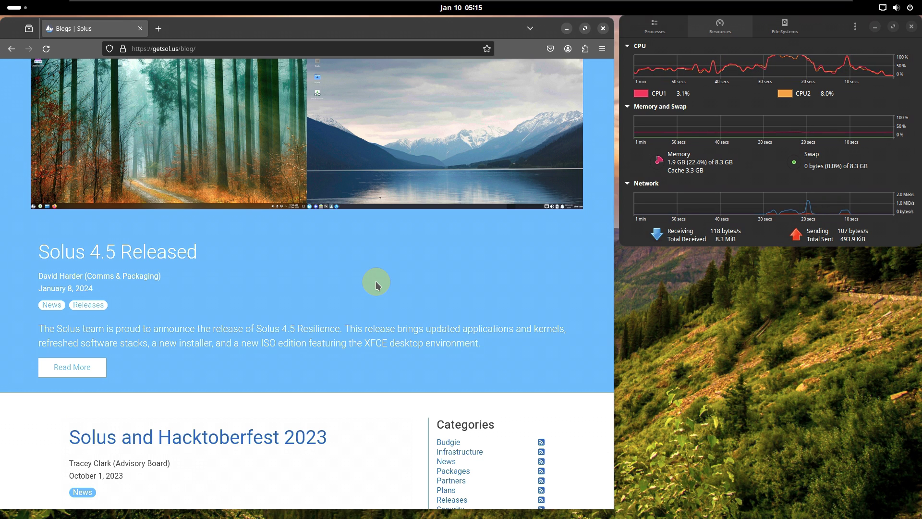
double_click(300, 329)
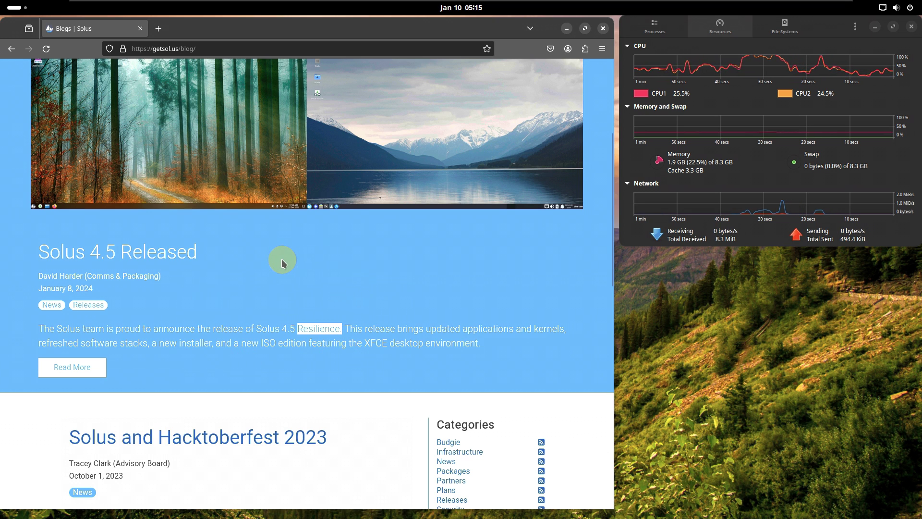
left_click(171, 275)
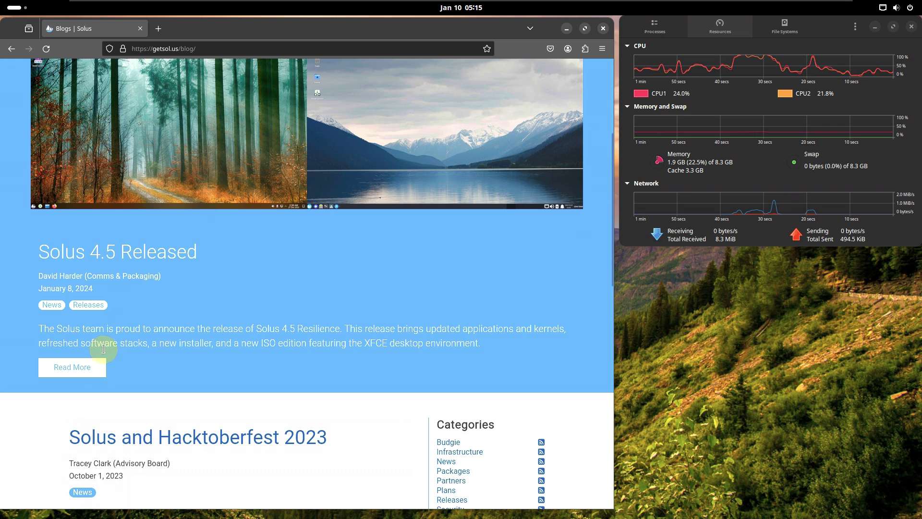
left_click(72, 367)
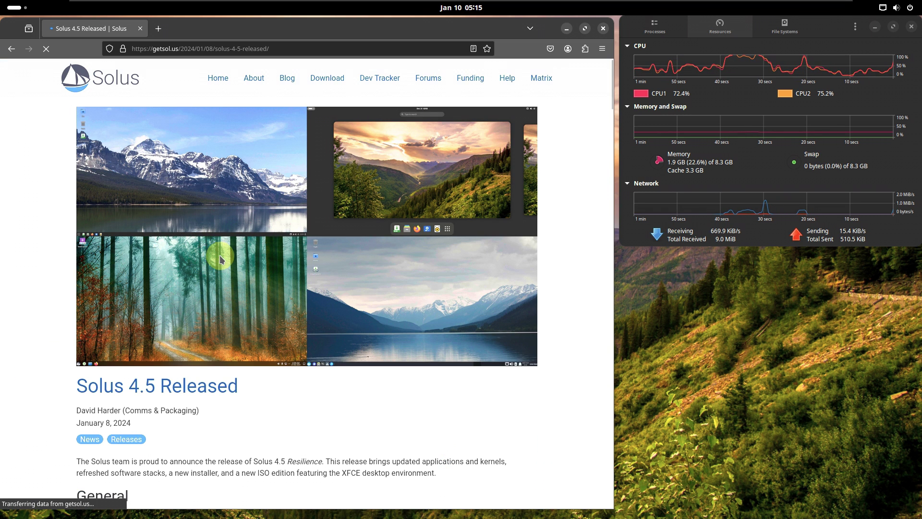
Step: Read through the release notes and highlight the 'GNOME 45.2' text
scroll(221, 262, "down", 5)
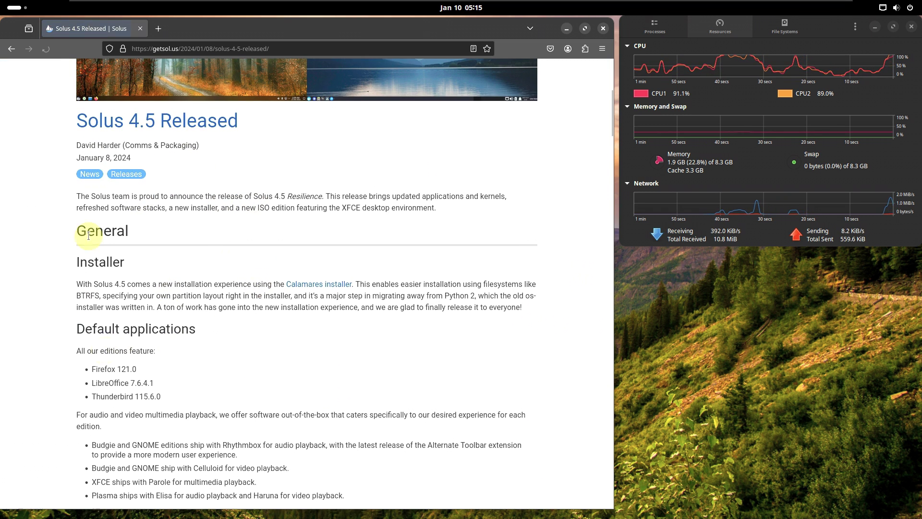
scroll(216, 240, "down", 3)
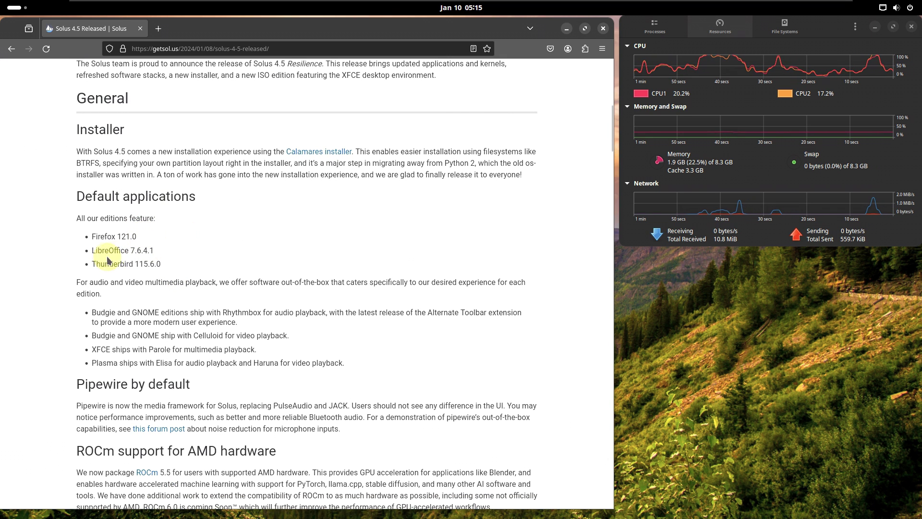
scroll(247, 240, "down", 6)
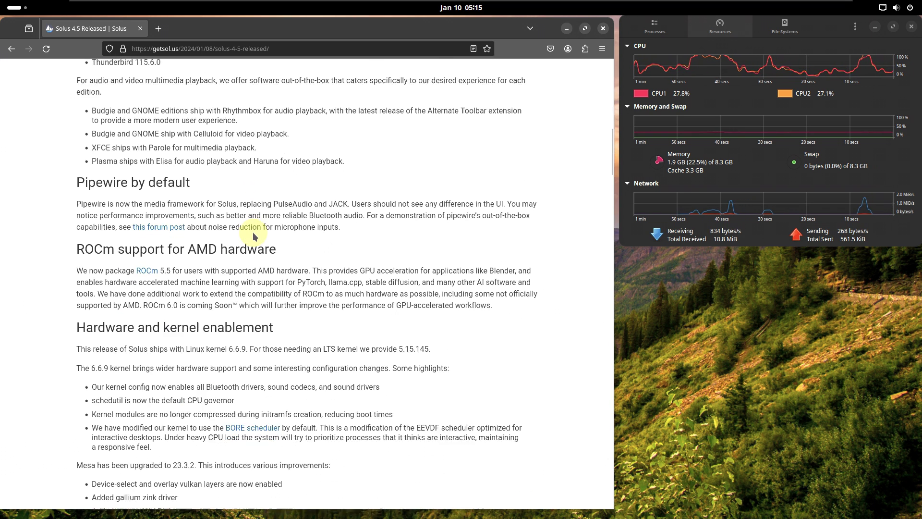
scroll(253, 234, "down", 20)
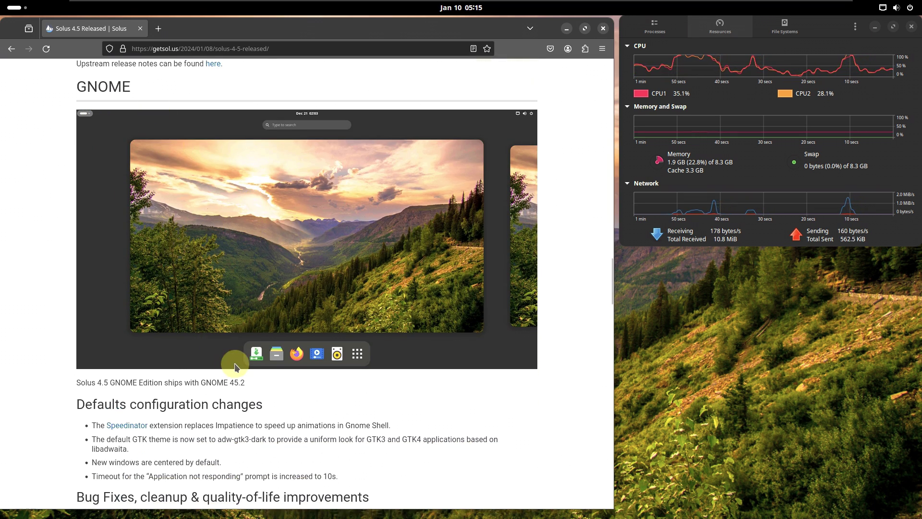
scroll(187, 333, "down", 3)
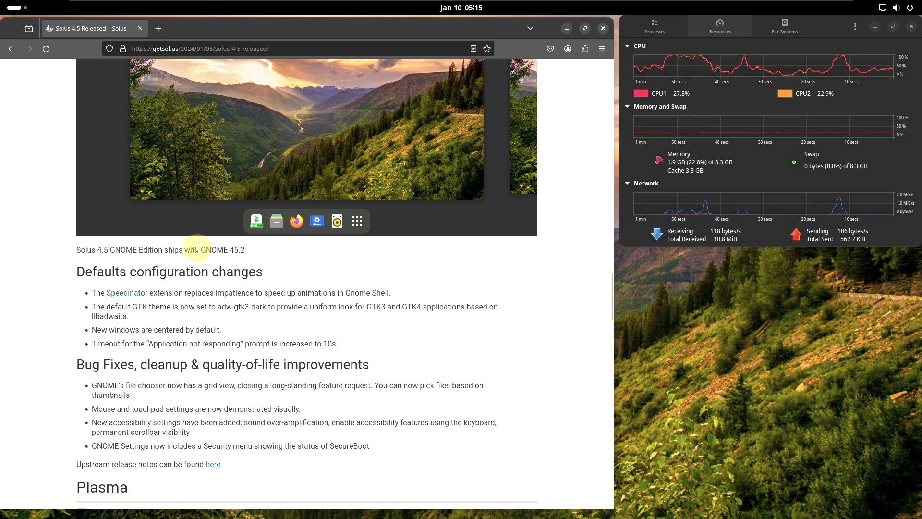
left_click_drag(202, 248, 241, 252)
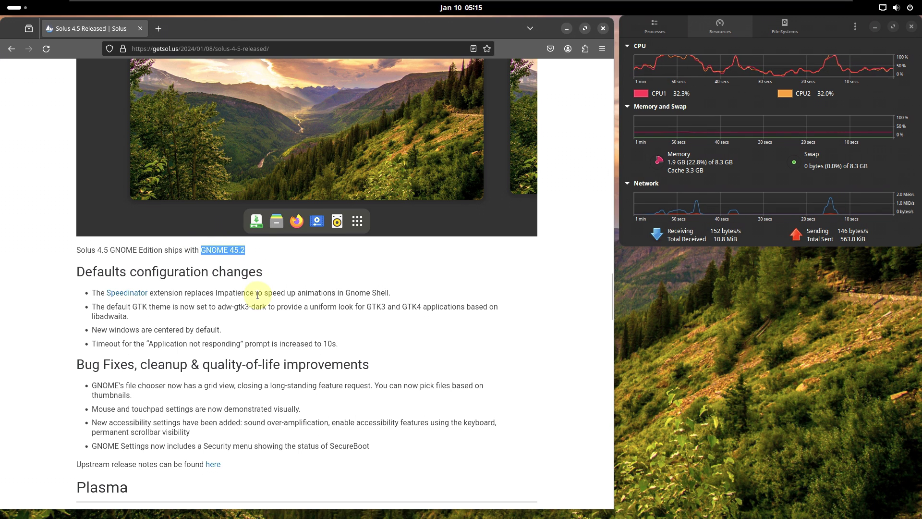
scroll(230, 218, "down", 2)
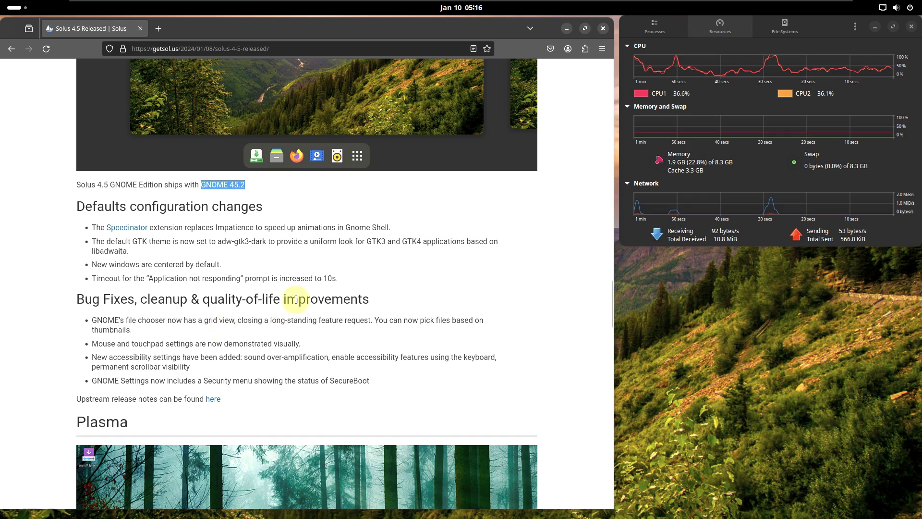
Step: Scroll back to the top and go to the Solus home page, then its Download page
scroll(364, 304, "up", 5)
scroll(363, 303, "up", 20)
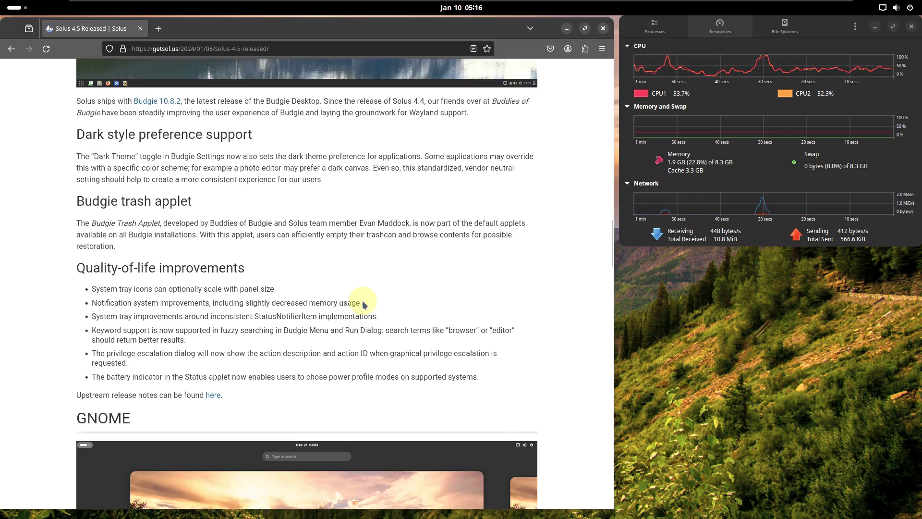
scroll(363, 303, "up", 3)
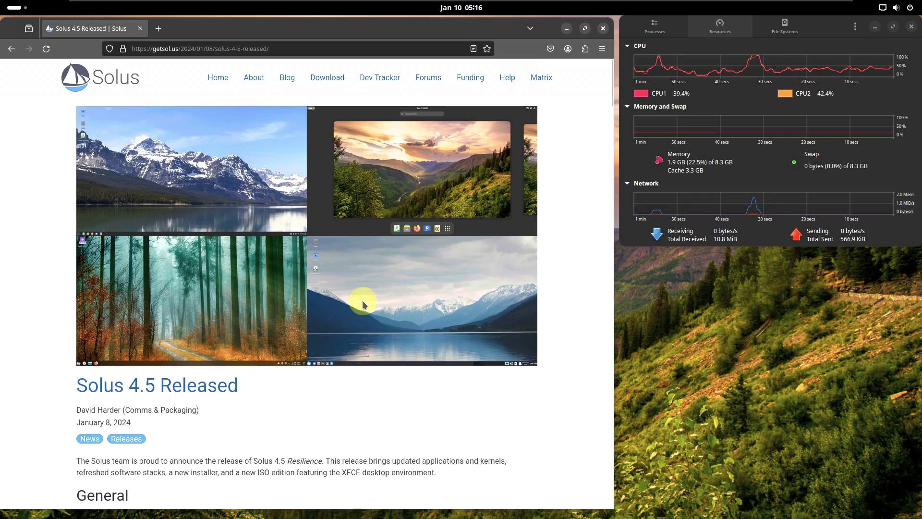
left_click(113, 85)
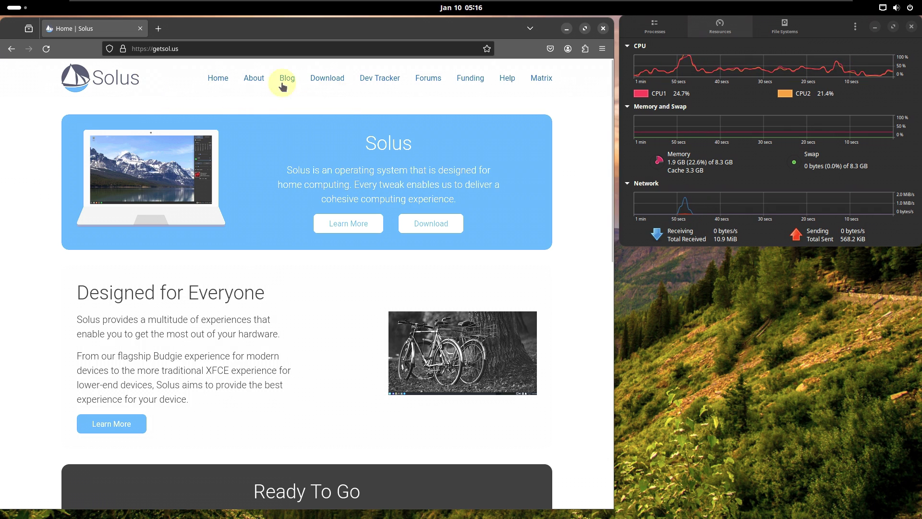
left_click(336, 86)
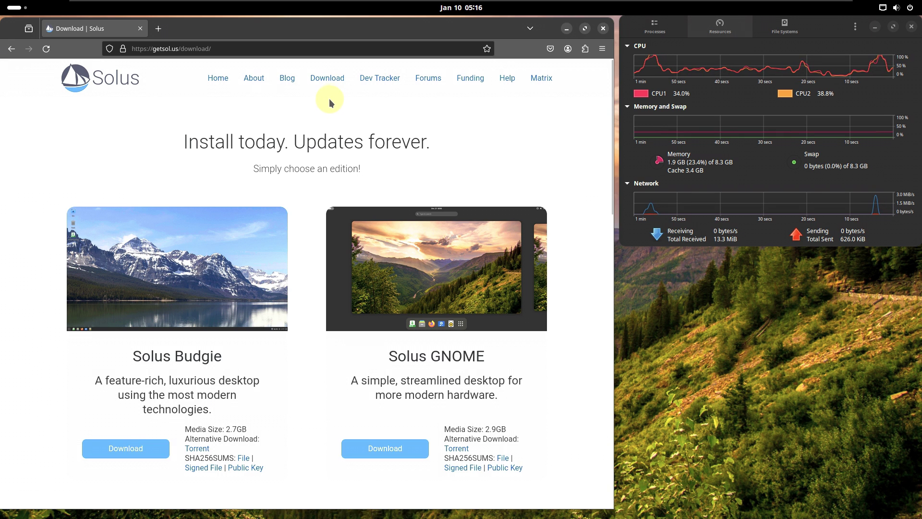
Step: Start the Solus-4.5-GNOME.iso download, cancel it, and close Firefox
scroll(336, 139, "down", 3)
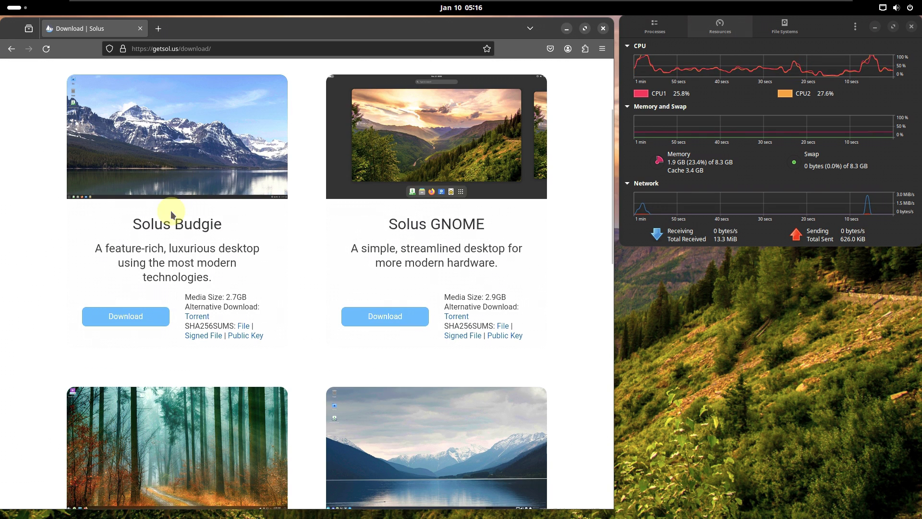
scroll(294, 274, "down", 5)
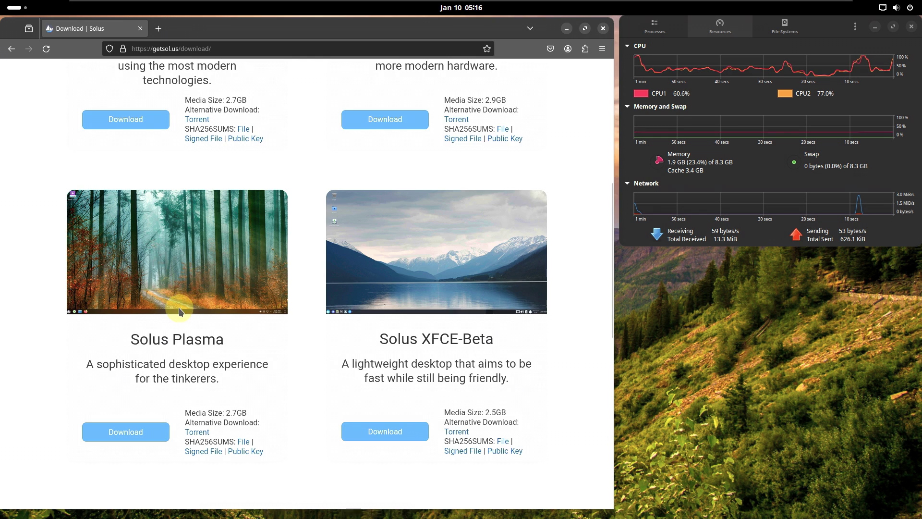
scroll(194, 275, "up", 6)
scroll(204, 243, "down", 4)
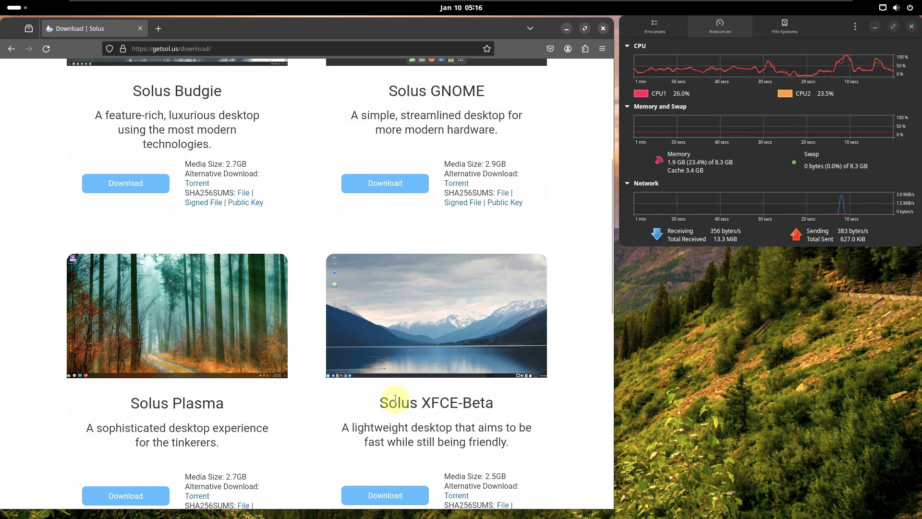
scroll(350, 355, "up", 4)
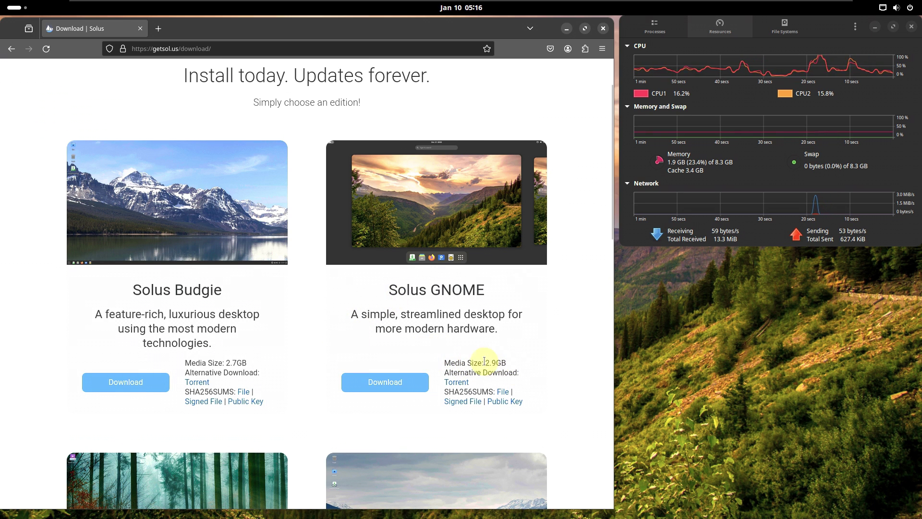
left_click(386, 383)
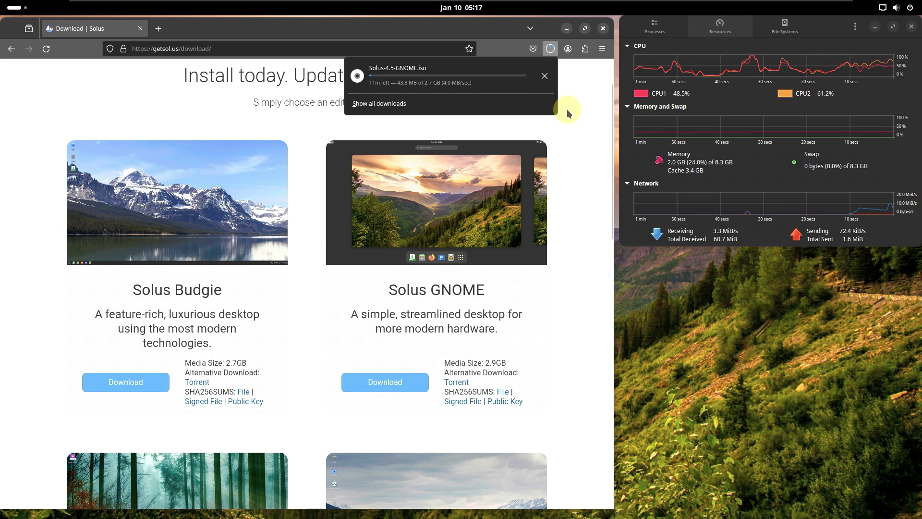
left_click(553, 80)
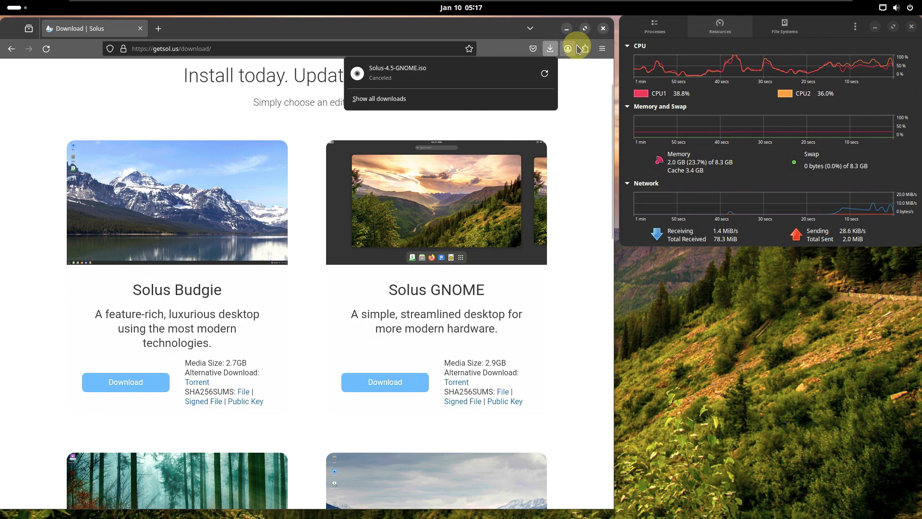
left_click(602, 29)
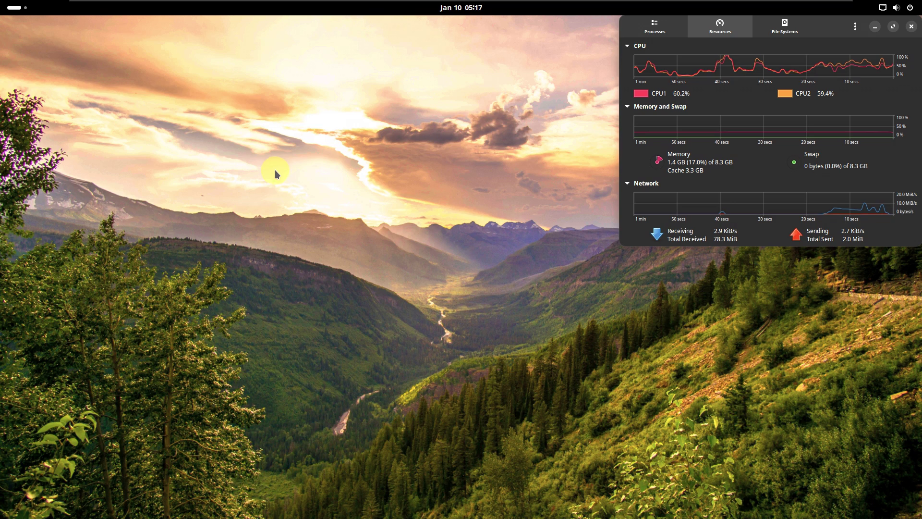
Step: Launch Terminal and resize it into a large window covering the screen's left side
left_click(15, 8)
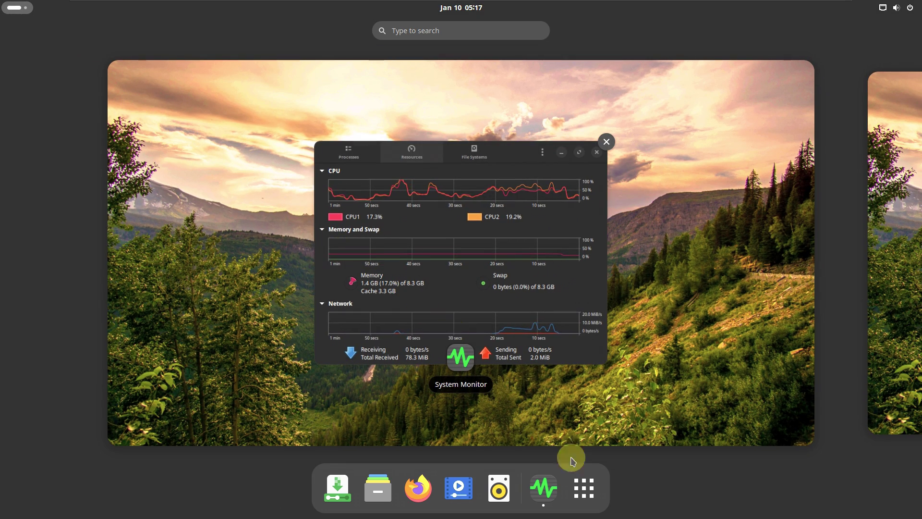
left_click(594, 490)
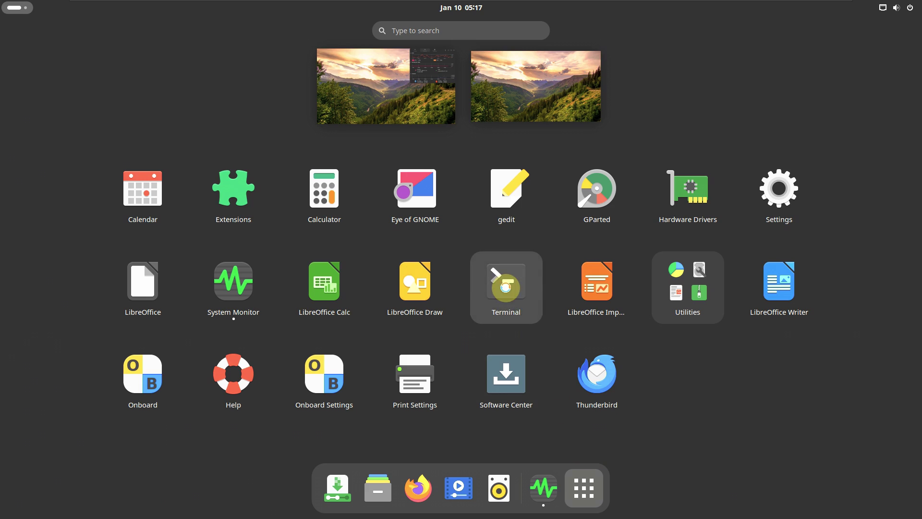
left_click(473, 280)
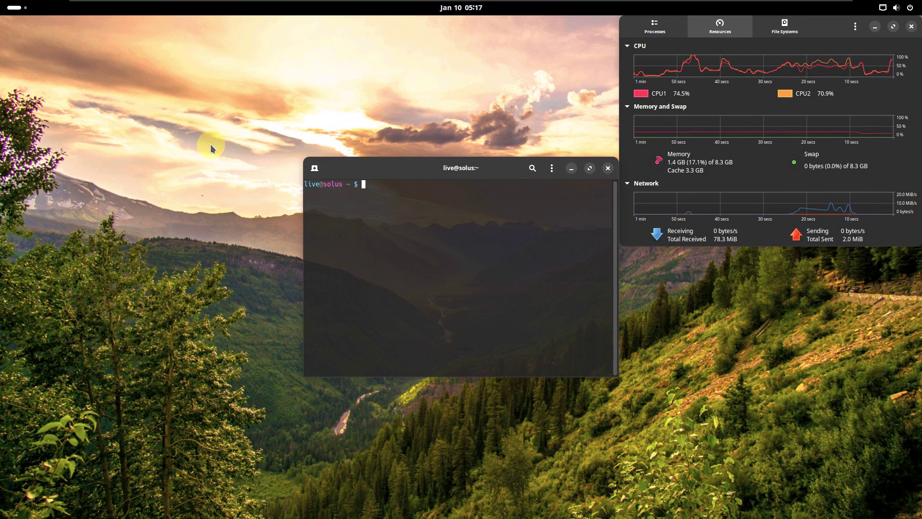
left_click_drag(370, 173, 64, 35)
left_click_drag(313, 235, 614, 513)
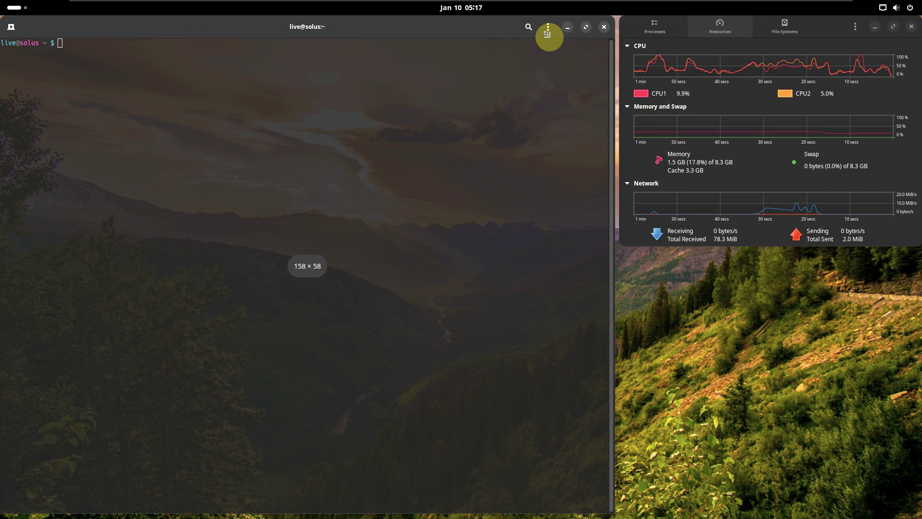
left_click_drag(547, 33, 546, 64)
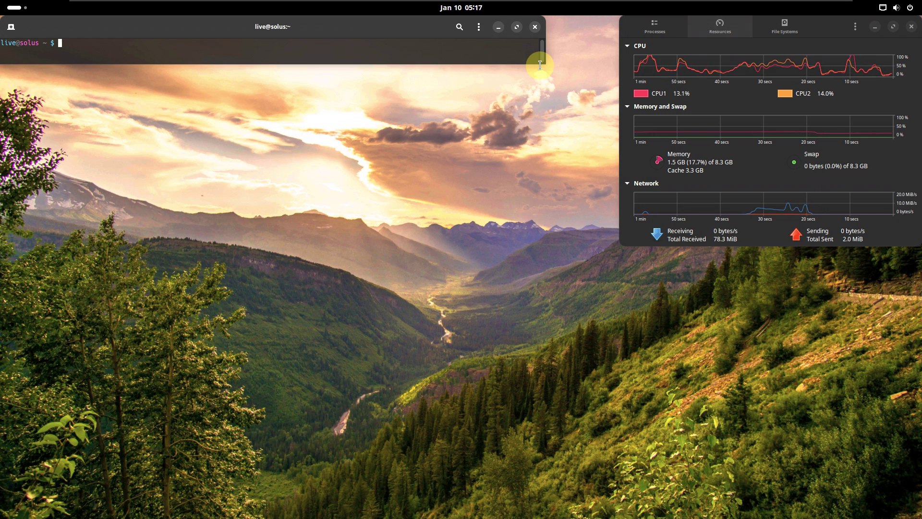
left_click_drag(546, 65, 624, 507)
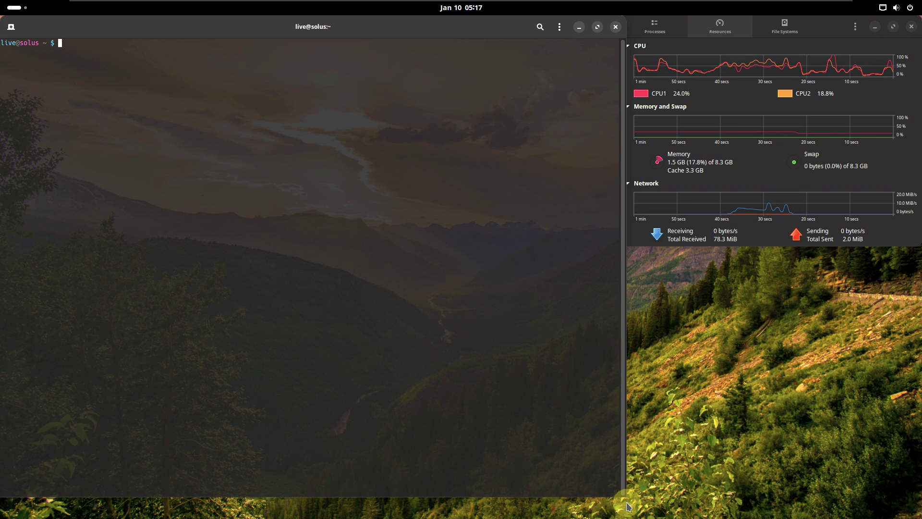
Step: View GNOME Terminal's About box and highlight its Version 3.48.0 line
left_click(559, 27)
left_click(555, 196)
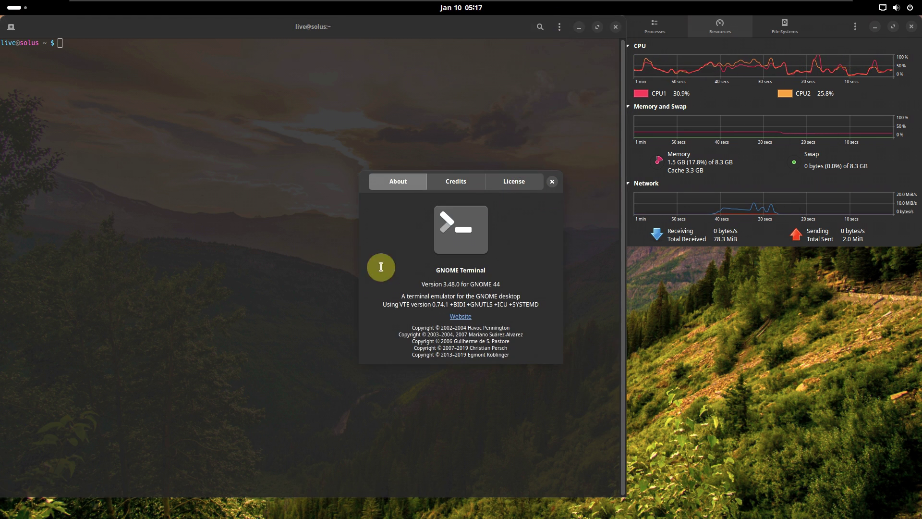
left_click_drag(506, 287, 423, 284)
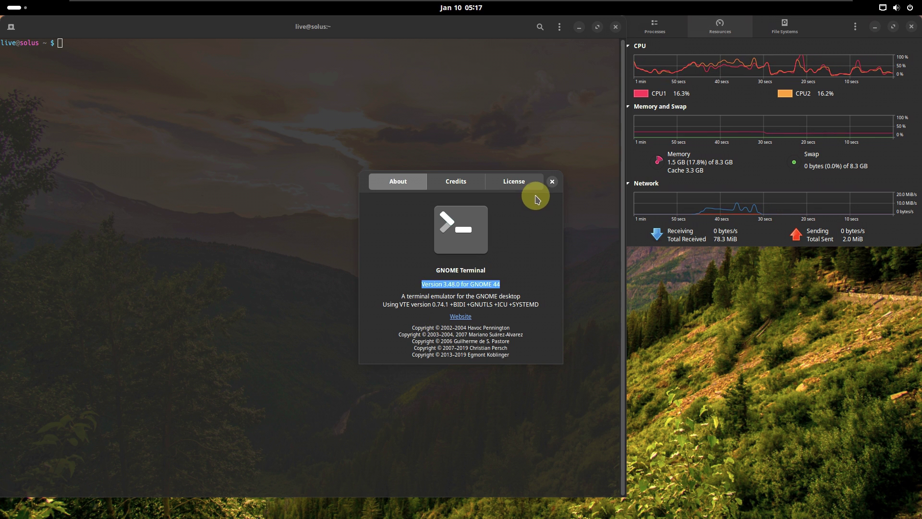
left_click(552, 182)
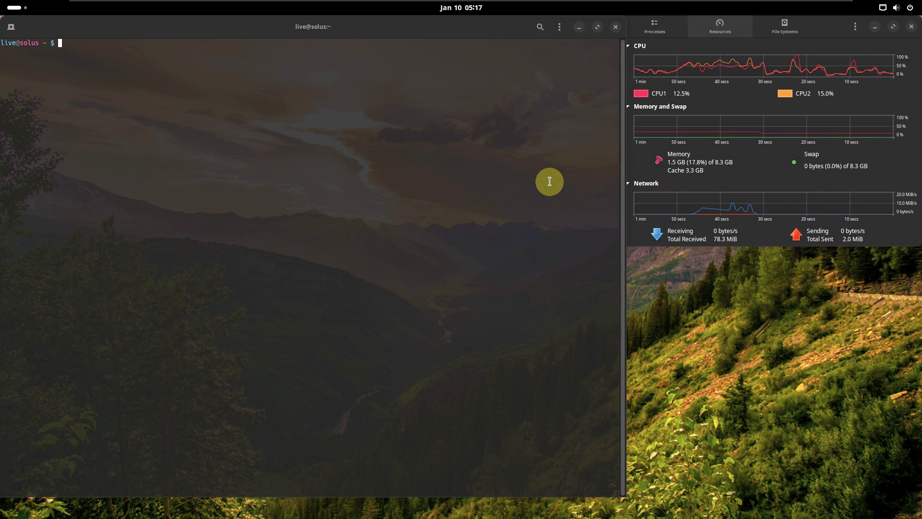
Step: Turn off system theme colours for the Unnamed profile and close Preferences
left_click(555, 28)
left_click(286, 140)
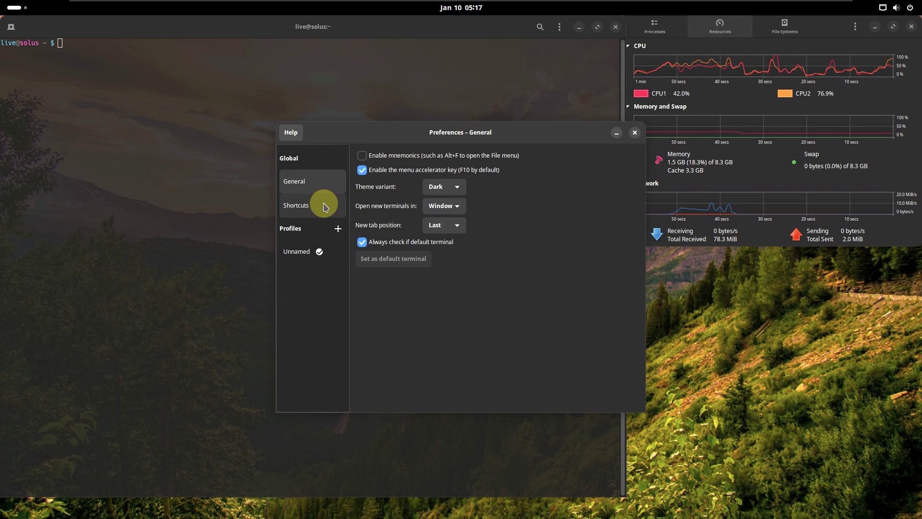
left_click(318, 253)
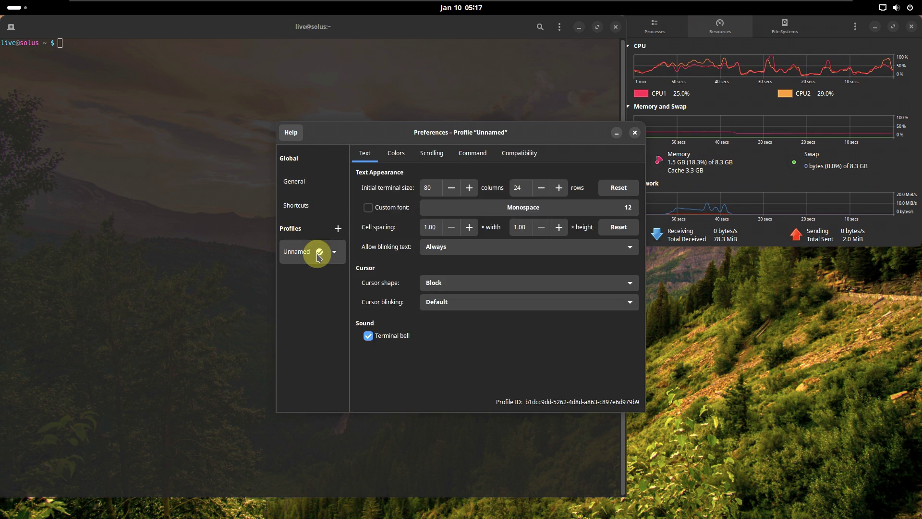
left_click(396, 152)
left_click(395, 191)
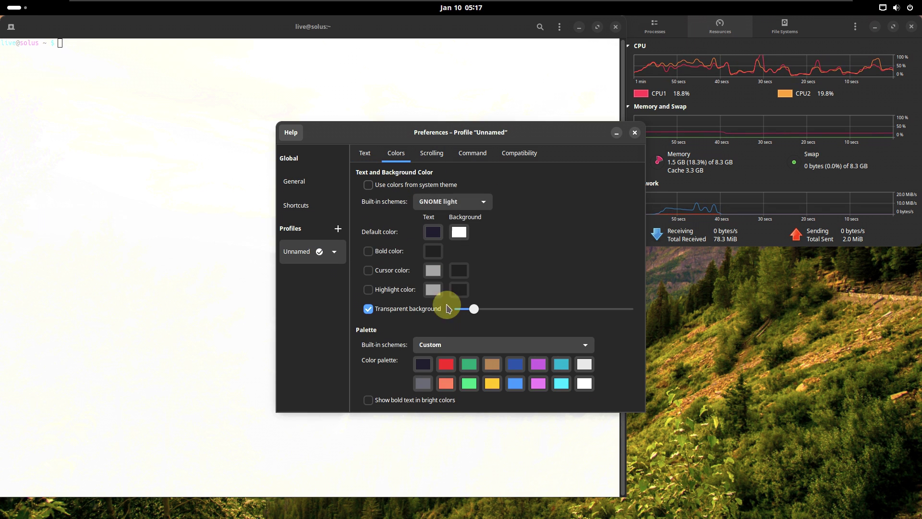
left_click(635, 133)
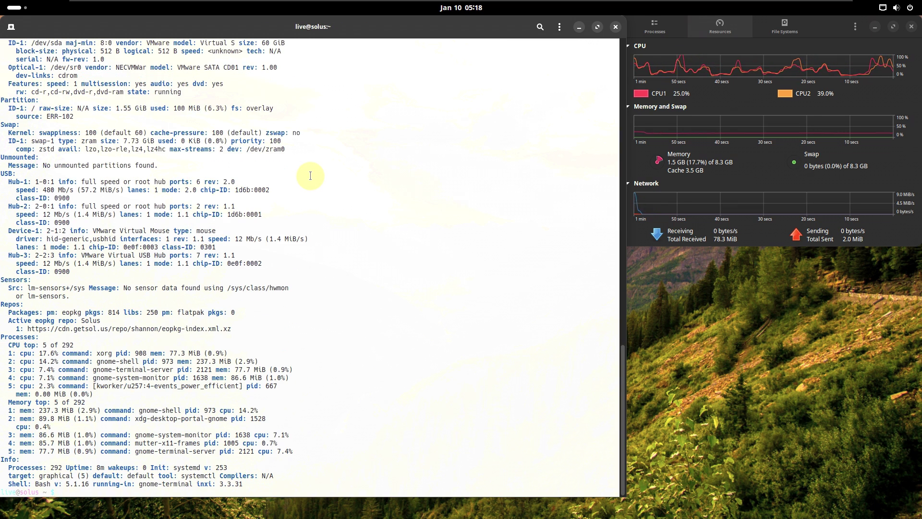
Step: Scroll through the inxi -sv8 report from System down to Info (292 processes, inxi 3.3.31)
scroll(310, 175, "up", 20)
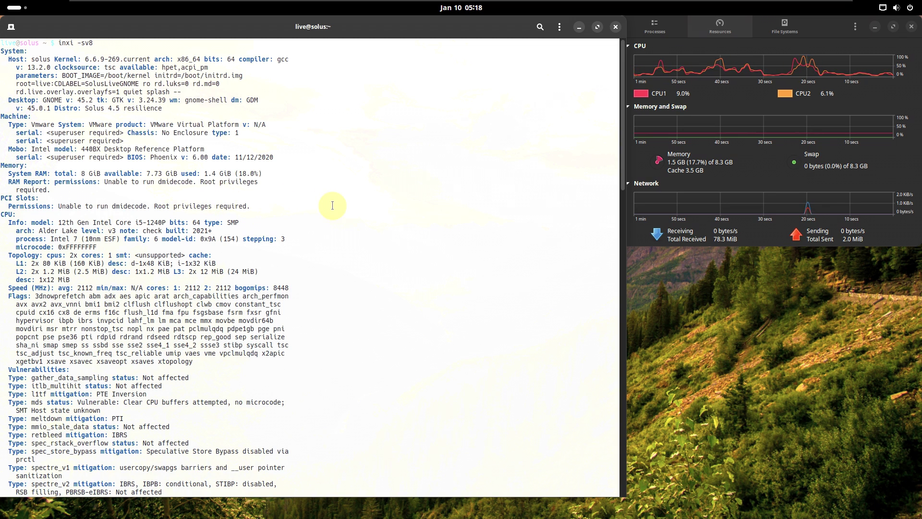
scroll(331, 206, "down", 5)
scroll(332, 206, "down", 2)
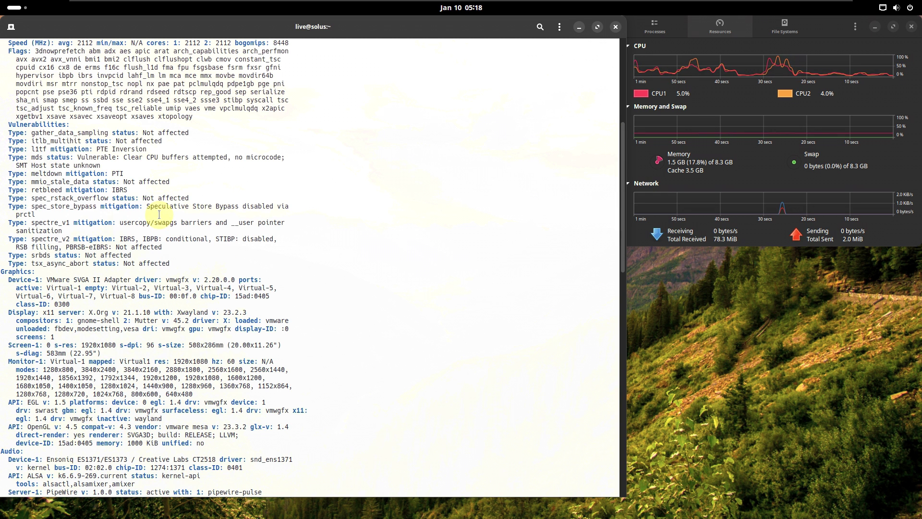
scroll(159, 214, "up", 4)
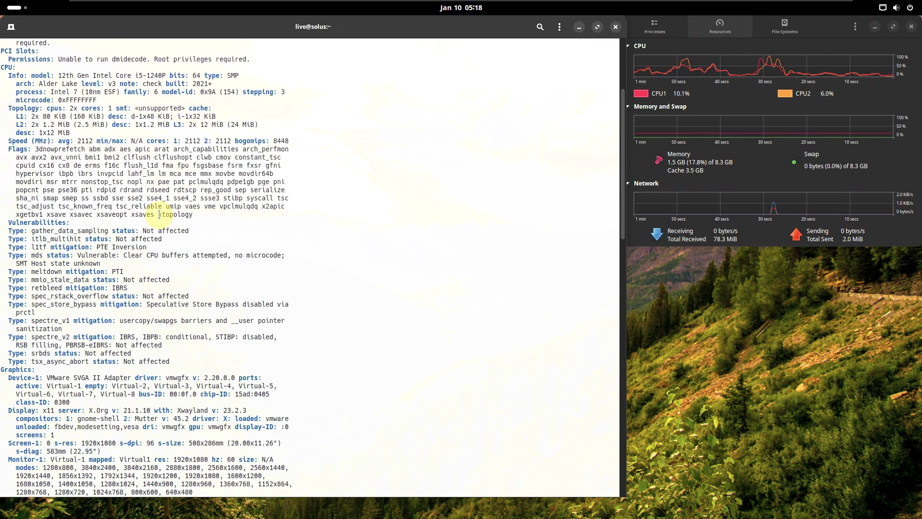
scroll(159, 214, "up", 4)
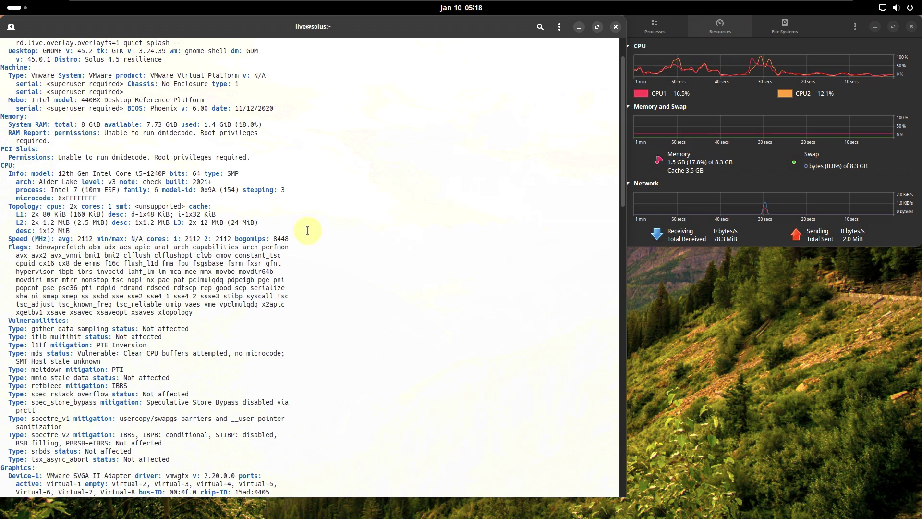
scroll(307, 229, "up", 2)
scroll(338, 236, "down", 8)
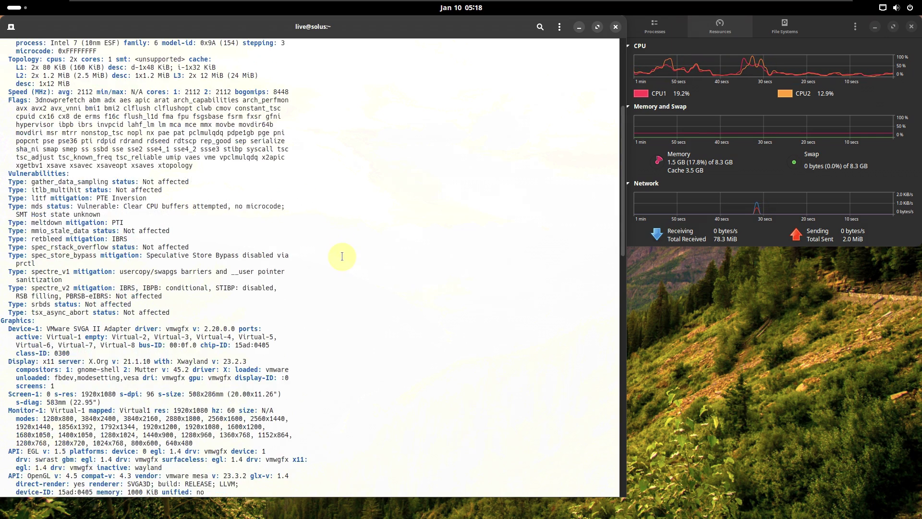
scroll(342, 257, "down", 6)
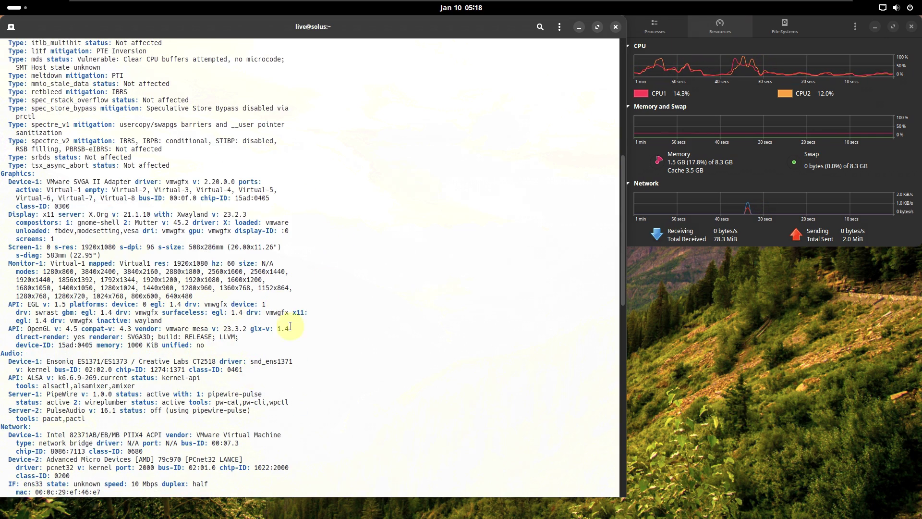
scroll(281, 329, "down", 4)
scroll(281, 329, "down", 18)
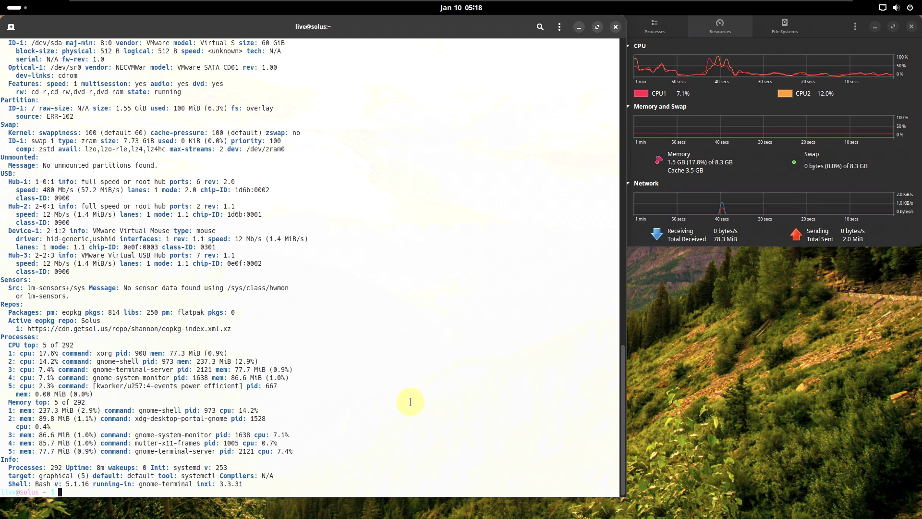
Step: Try neofetch (not installed), then print /etc/issue with cat, showing Solus Operating System
type("neofetch")
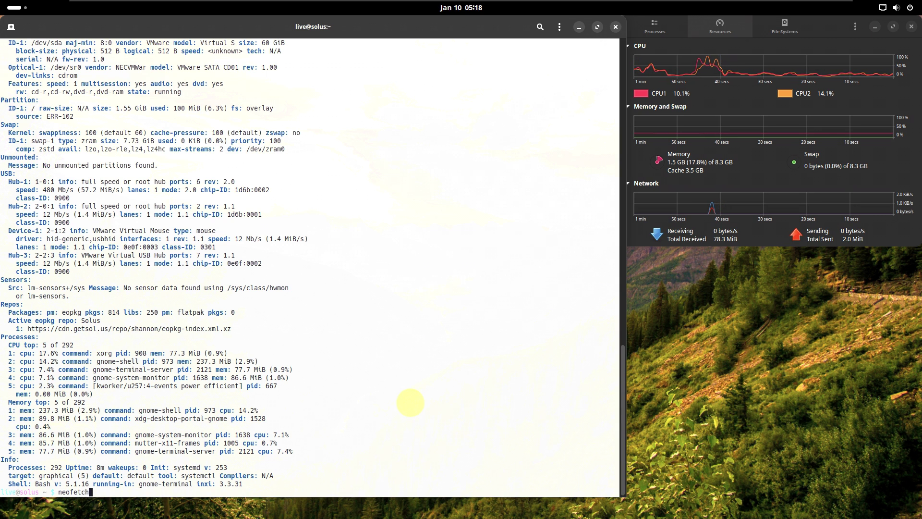
key("Return")
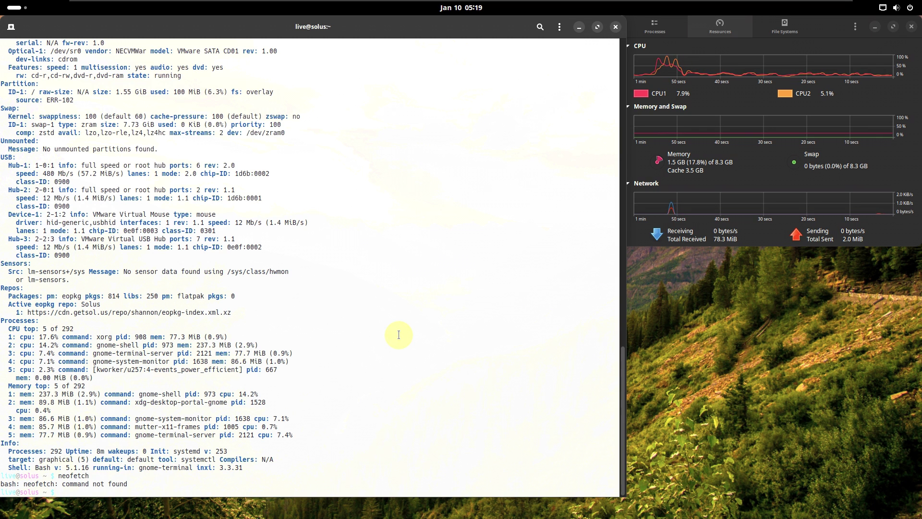
type("ca")
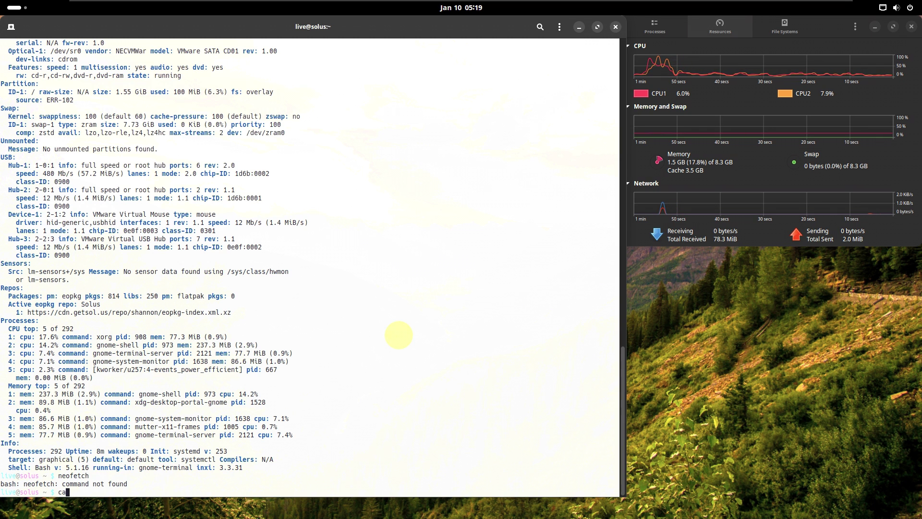
type("t /etc/u")
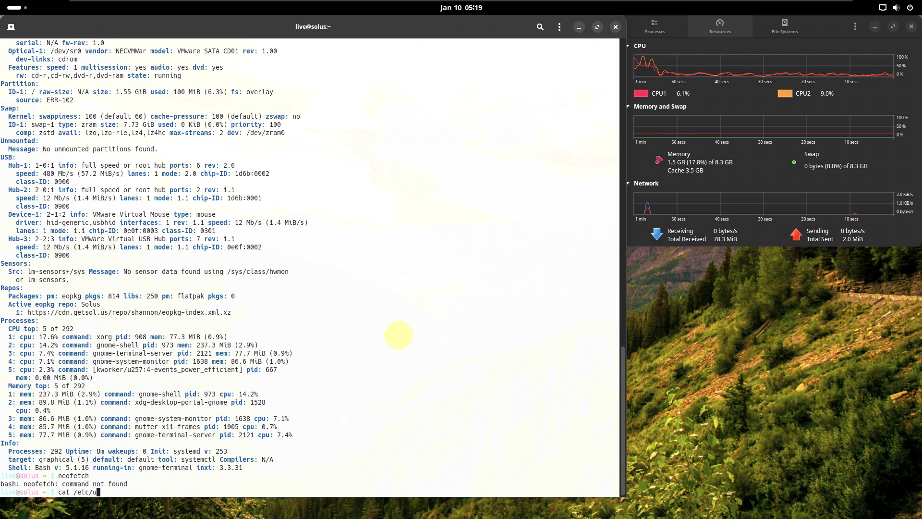
key("BackSpace")
type("issue")
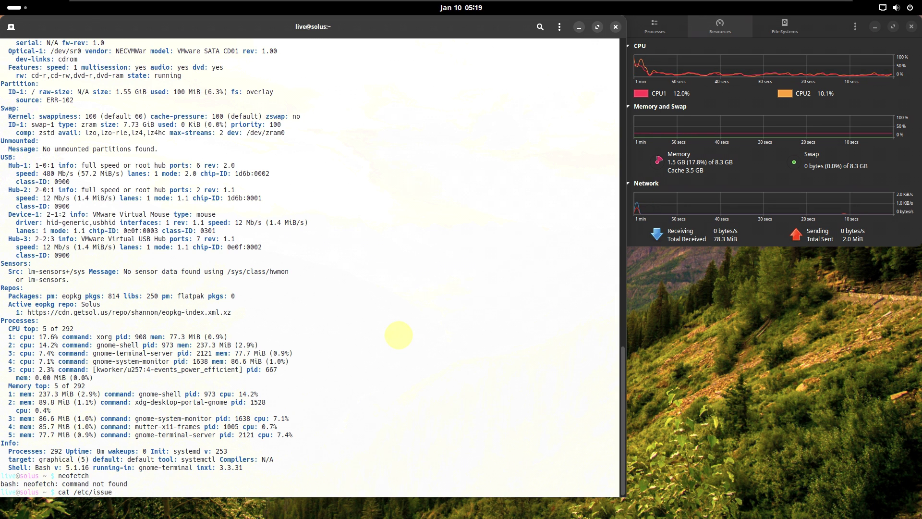
key("Return")
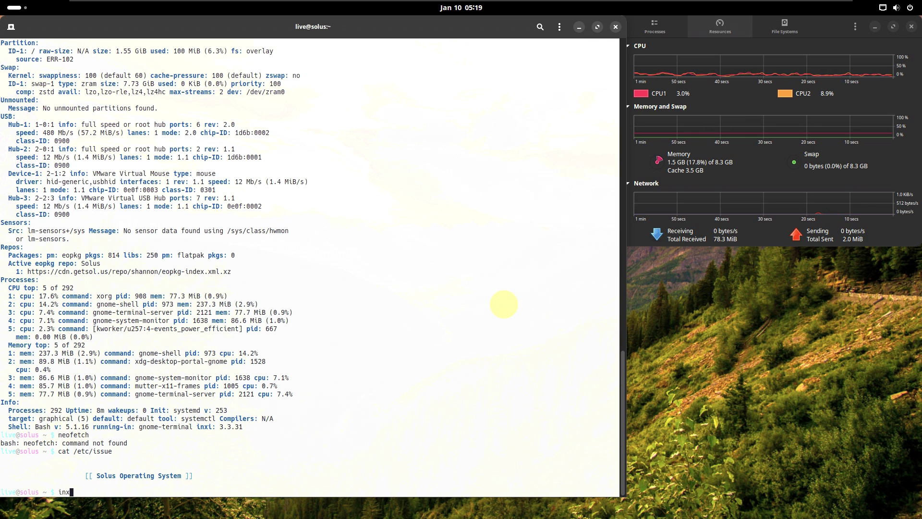
Step: Run the inxi, inxi -b, inxi -G and inxi -F reports, then try htop (not installed)
type("inxi")
key("Return")
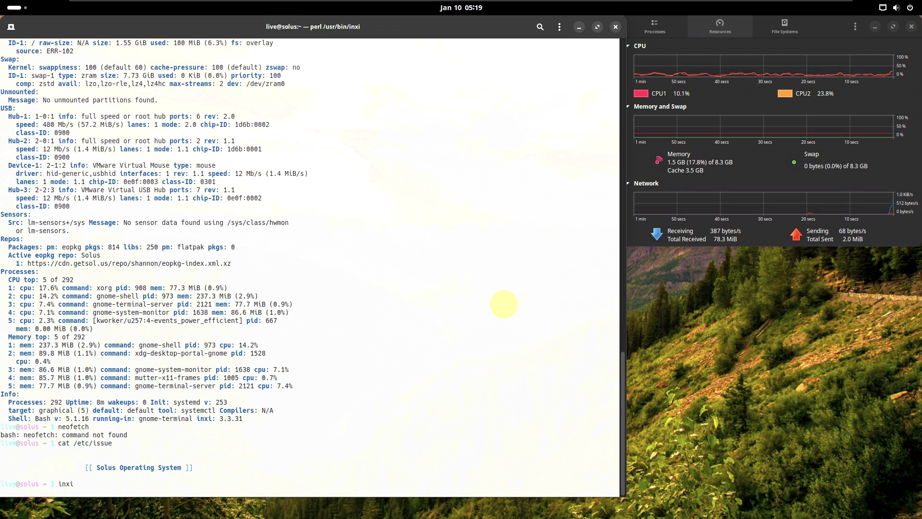
type("inxi -b")
key("Return")
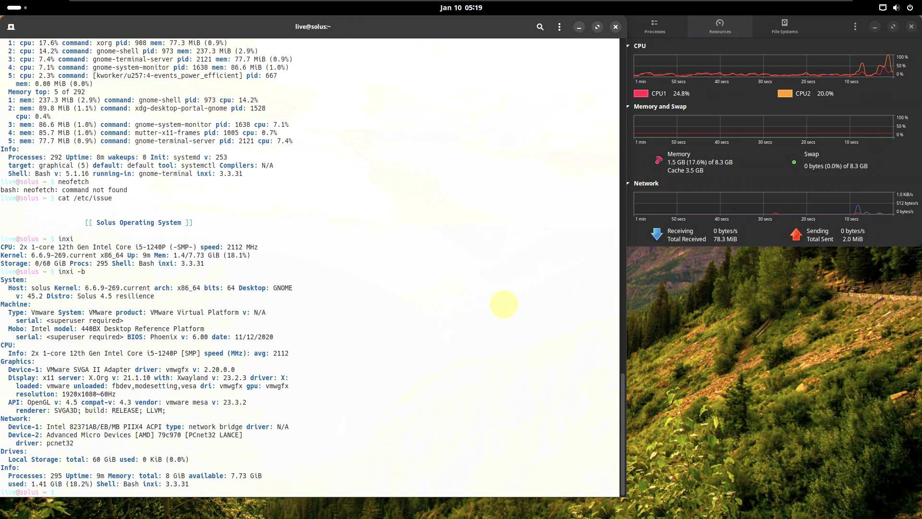
type("inxi -G")
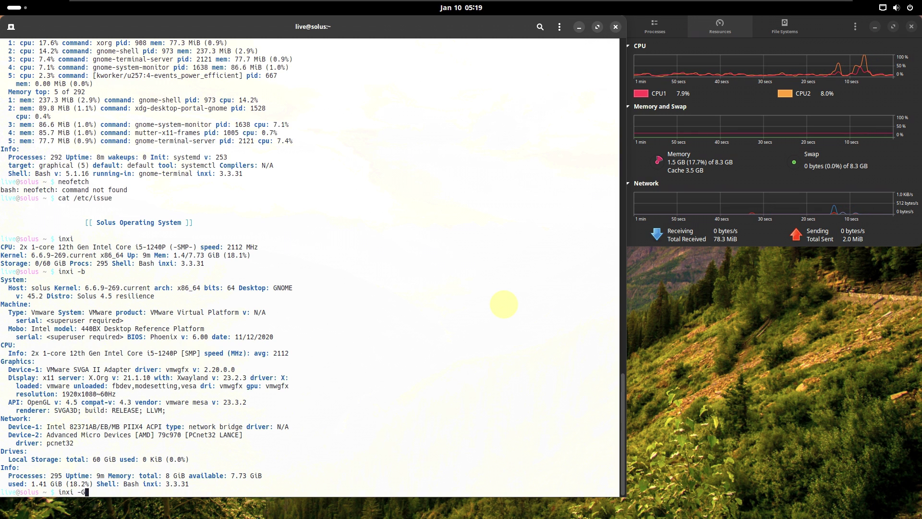
key("Return")
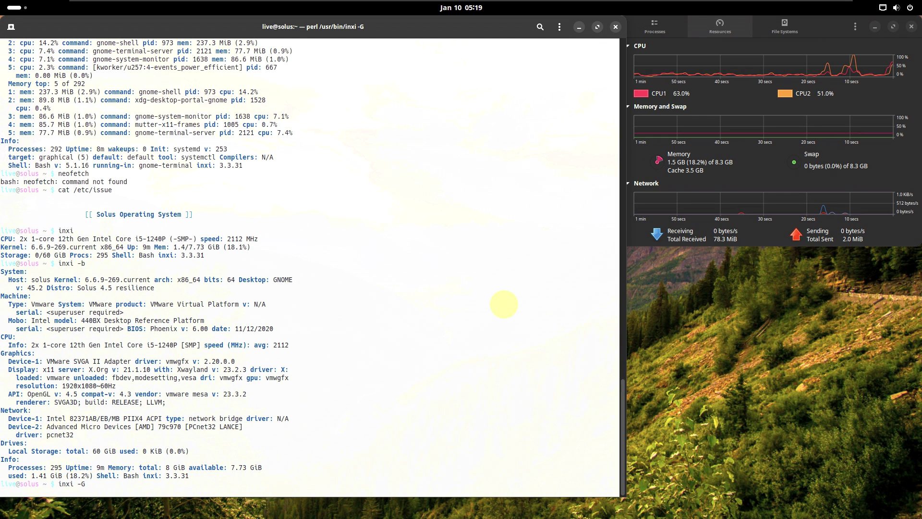
type("inxi")
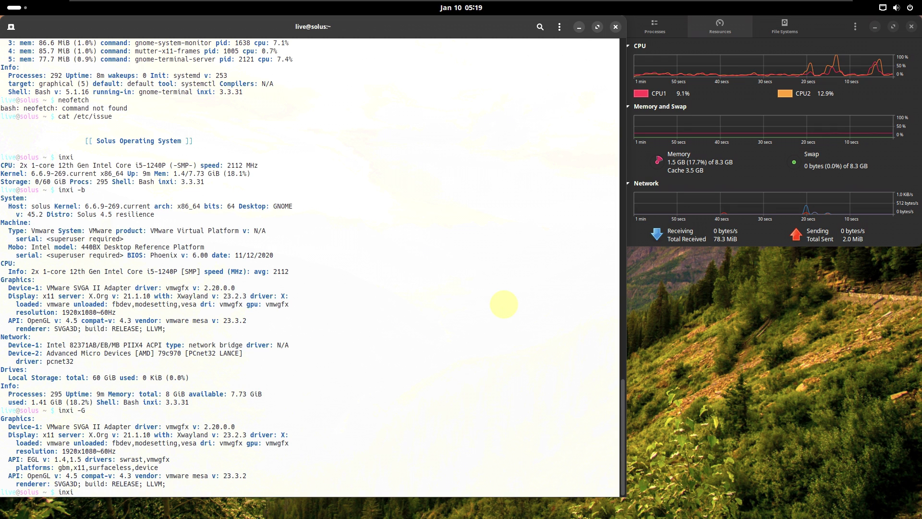
type(" -F")
key("Return")
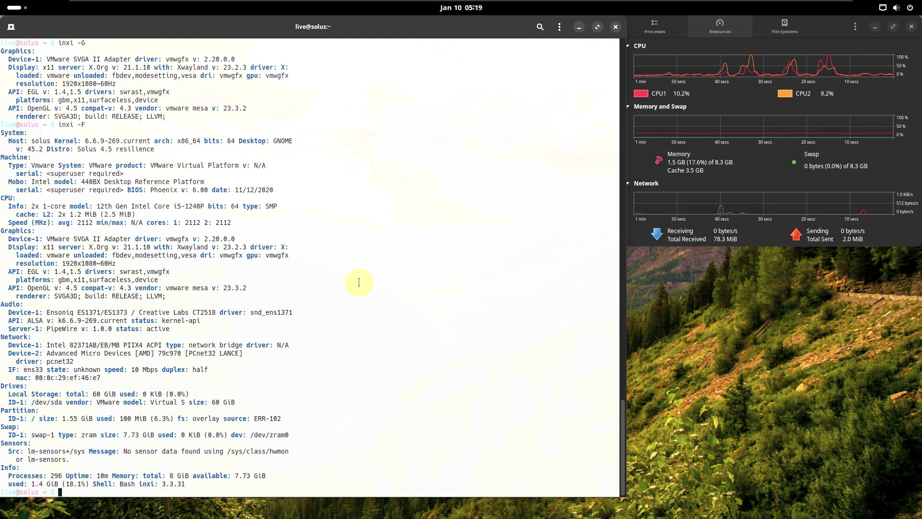
type("op")
key("Return")
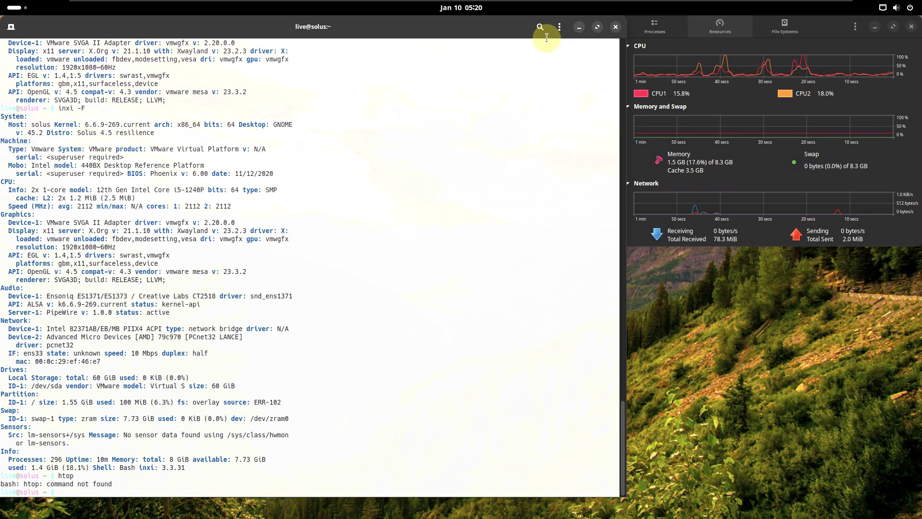
Step: Close the terminal, launch the Solus installer from Activities, and move its window up-left
left_click(615, 27)
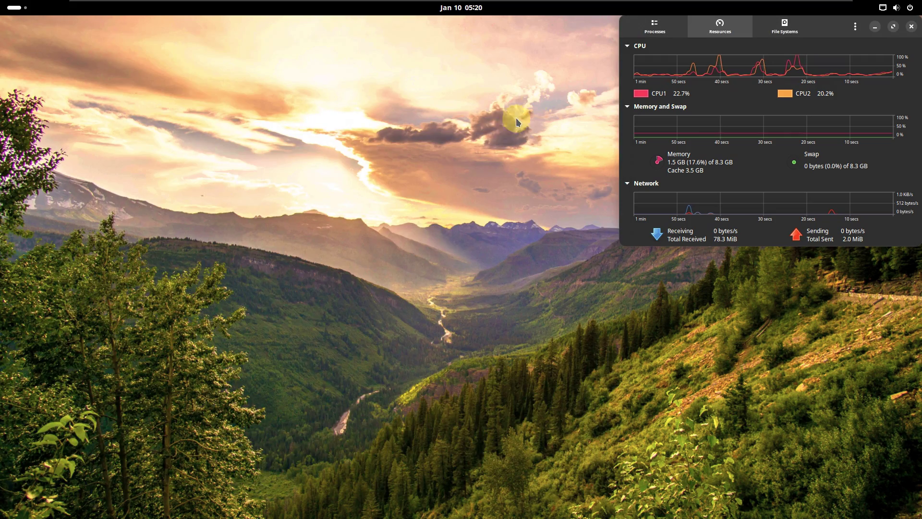
left_click(29, 6)
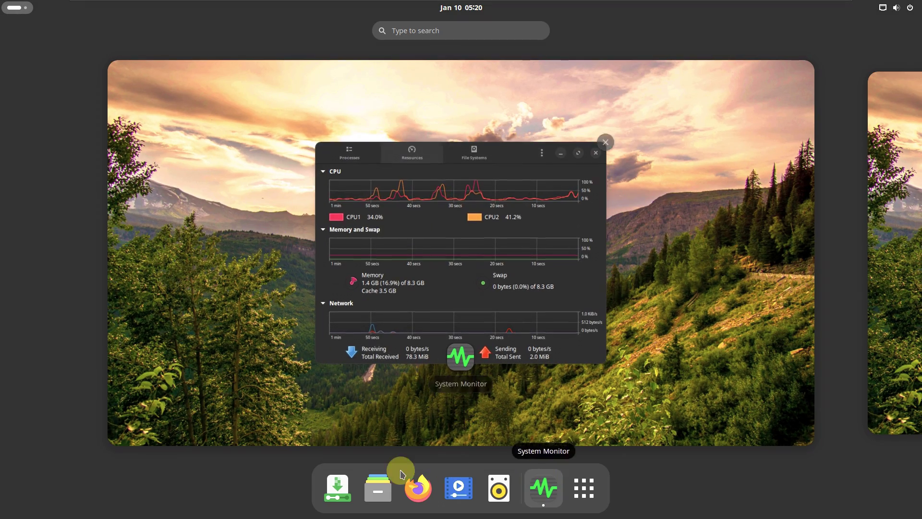
left_click(214, 323)
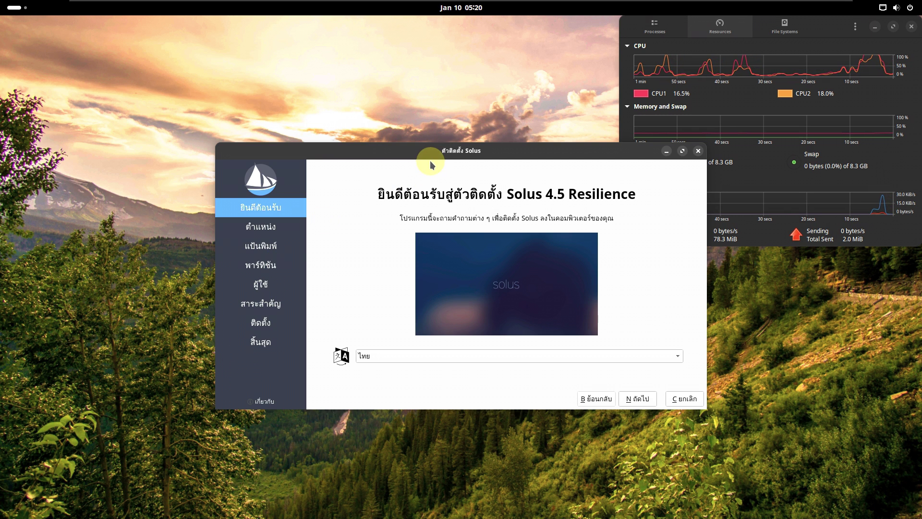
left_click_drag(445, 148, 284, 100)
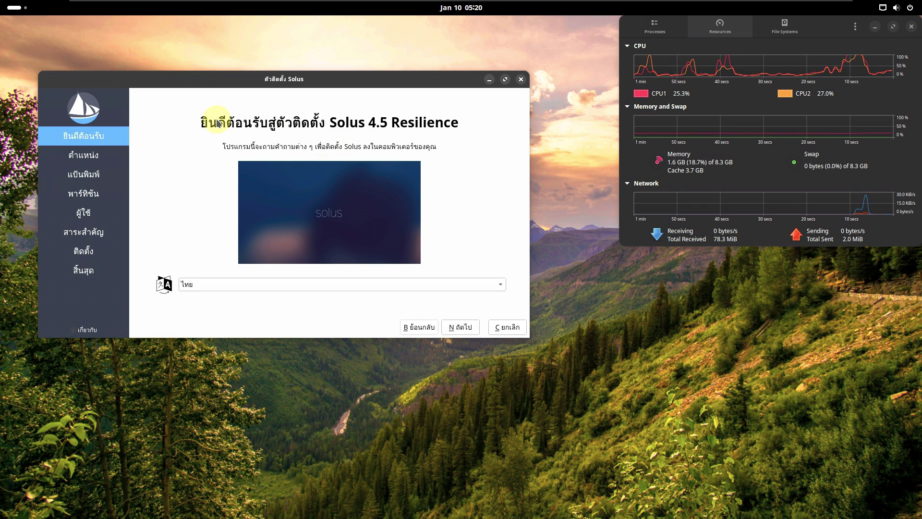
Step: Switch the installer language to American English, view About Calamares, and enlarge the window
left_click(264, 284)
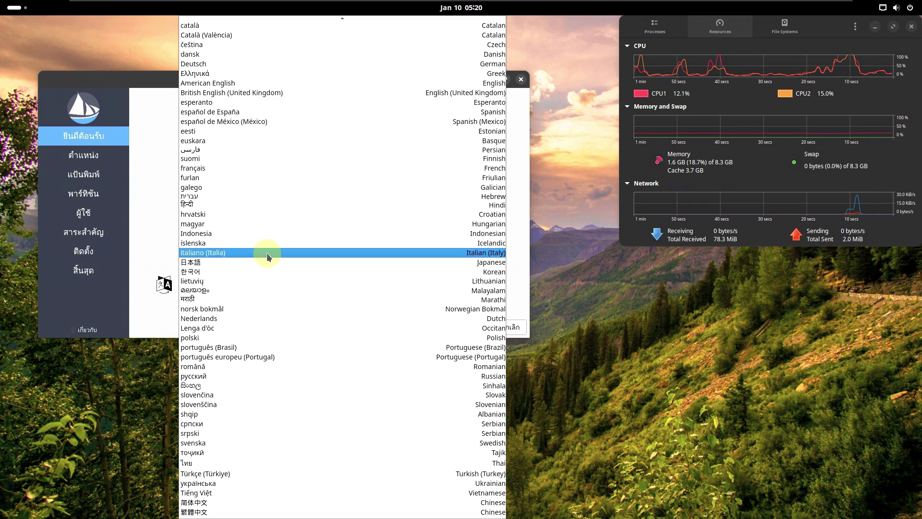
left_click(248, 150)
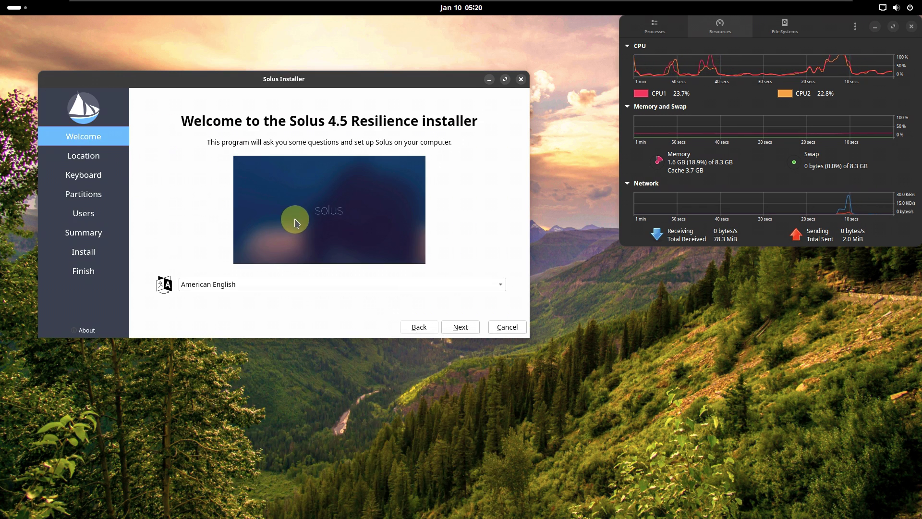
left_click(85, 329)
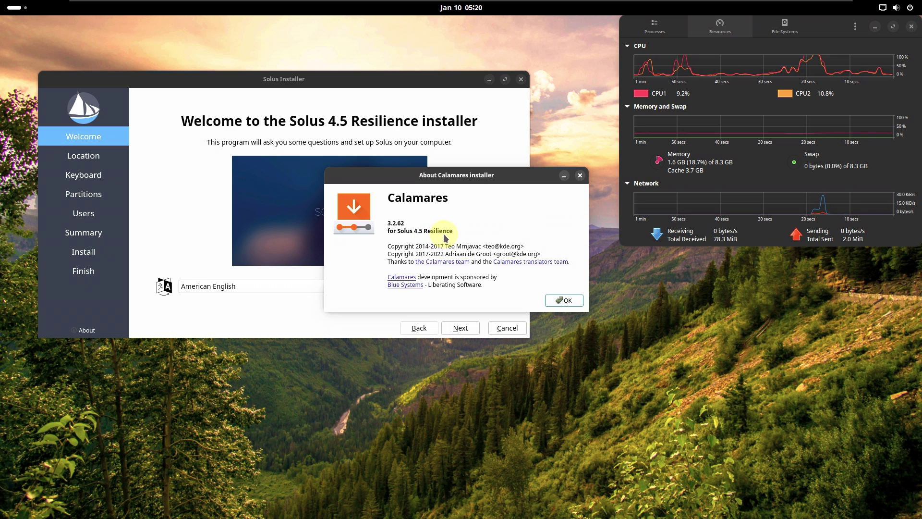
left_click(563, 299)
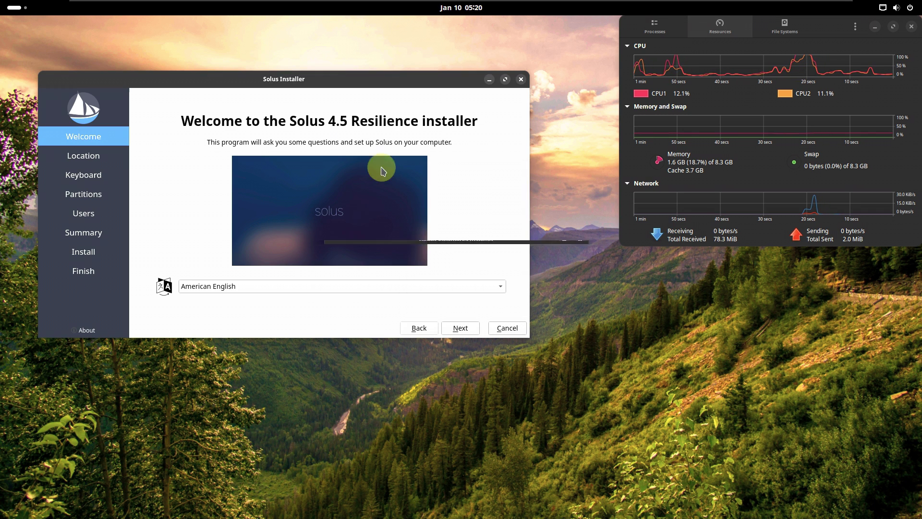
left_click_drag(330, 82, 294, 34)
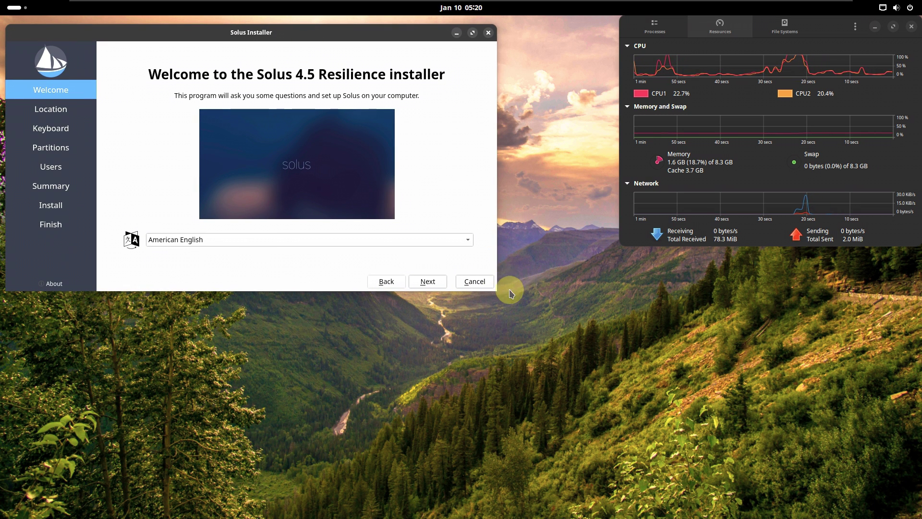
left_click_drag(497, 290, 612, 497)
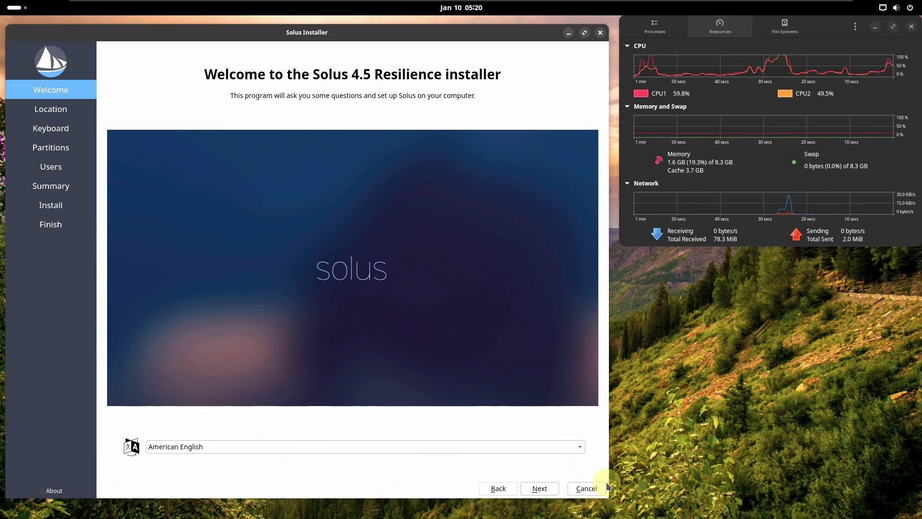
Step: On the Location step, set the time zone to America / Los Angeles
left_click(538, 488)
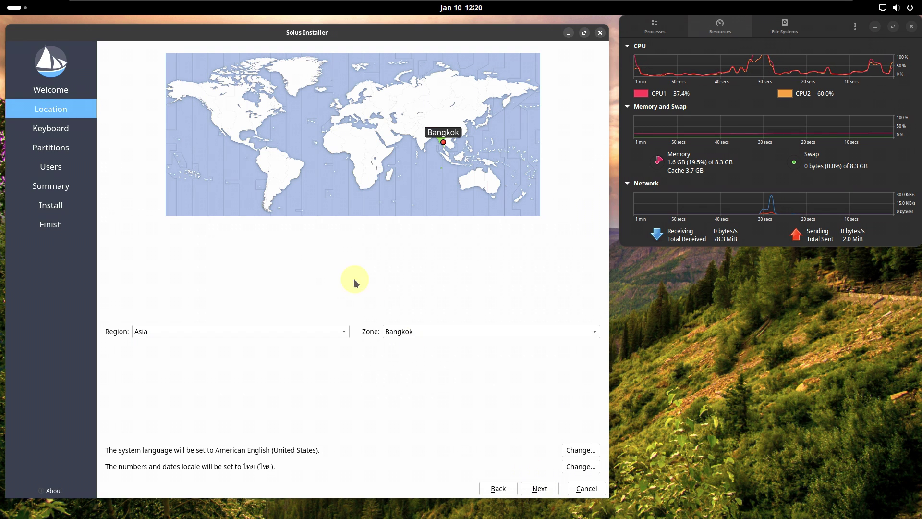
left_click(210, 126)
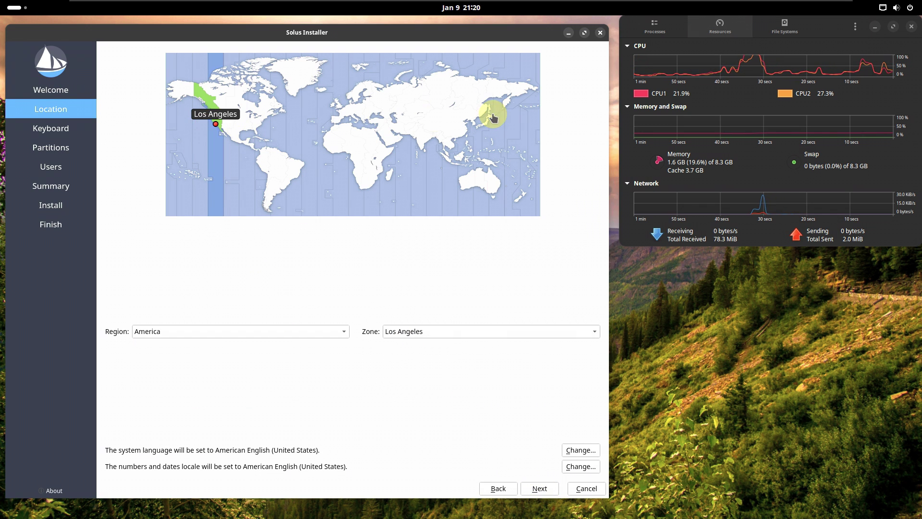
left_click(346, 331)
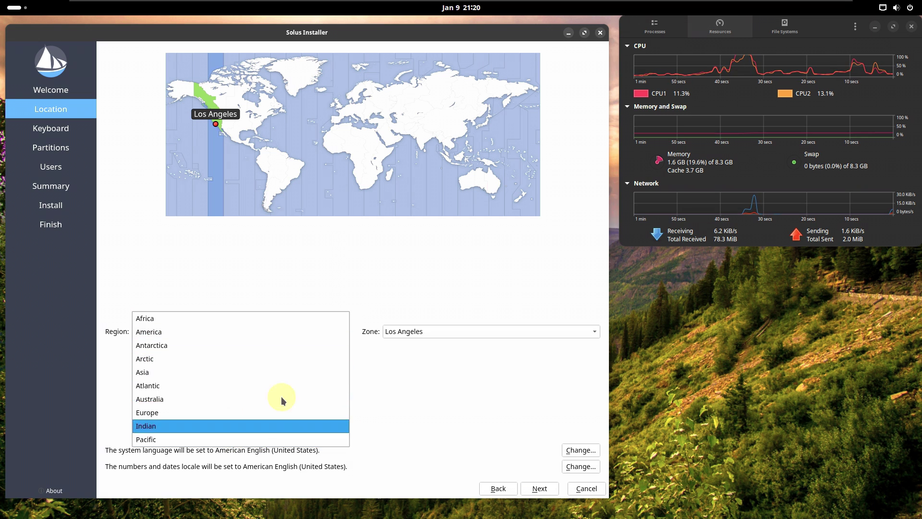
left_click(487, 412)
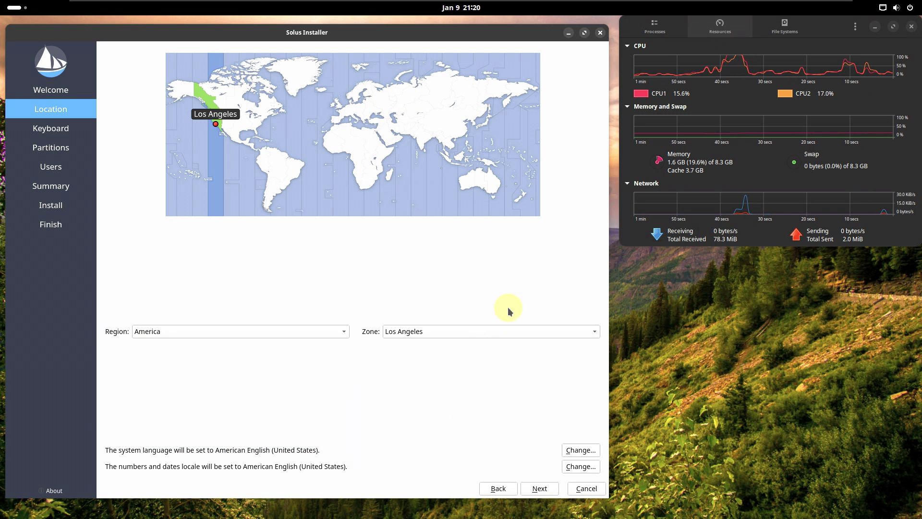
left_click(517, 332)
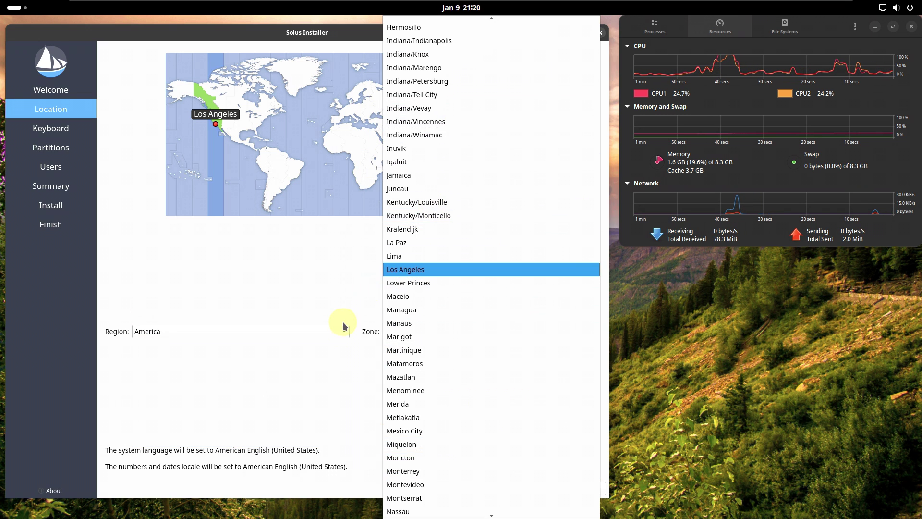
left_click(334, 376)
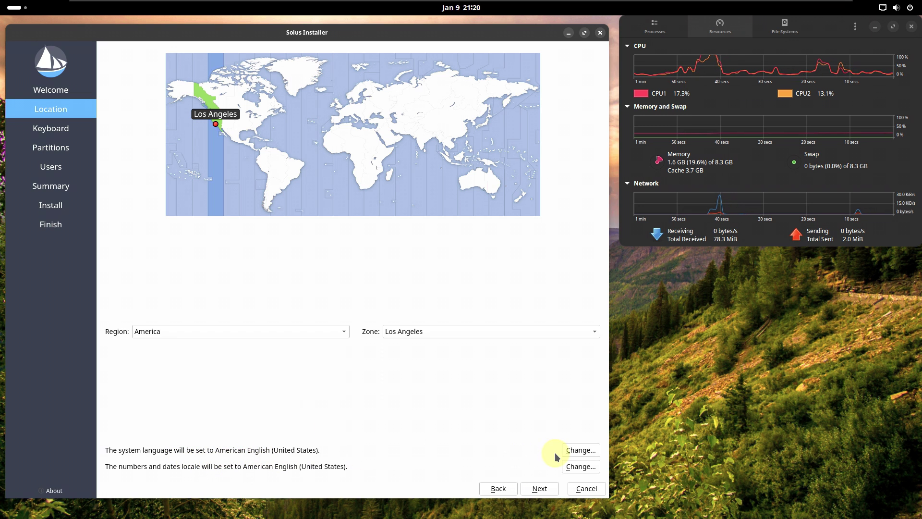
Step: Check the system locale settings twice, leaving en_US.utf8 unchanged
left_click(574, 451)
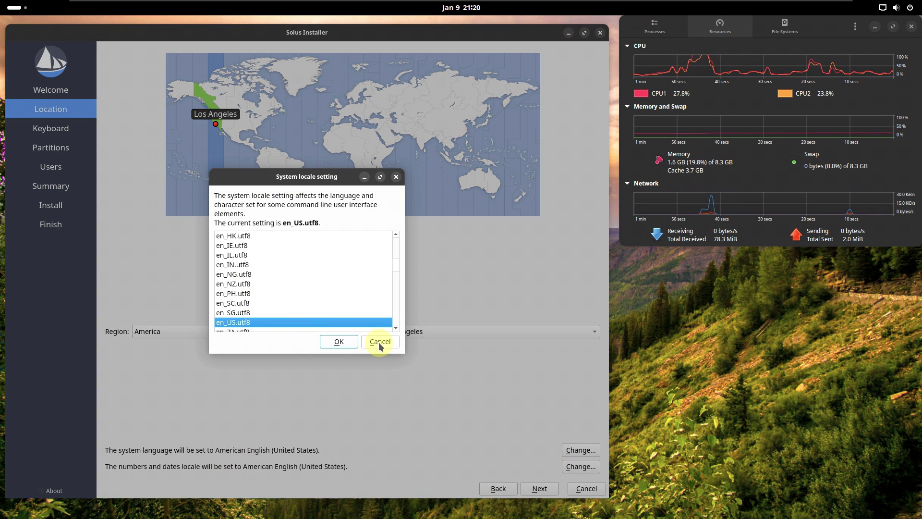
left_click(380, 342)
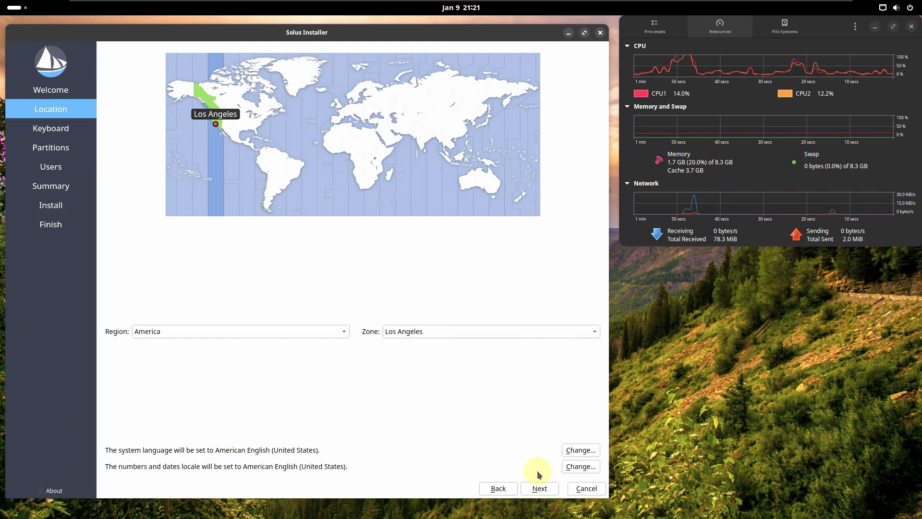
left_click(579, 467)
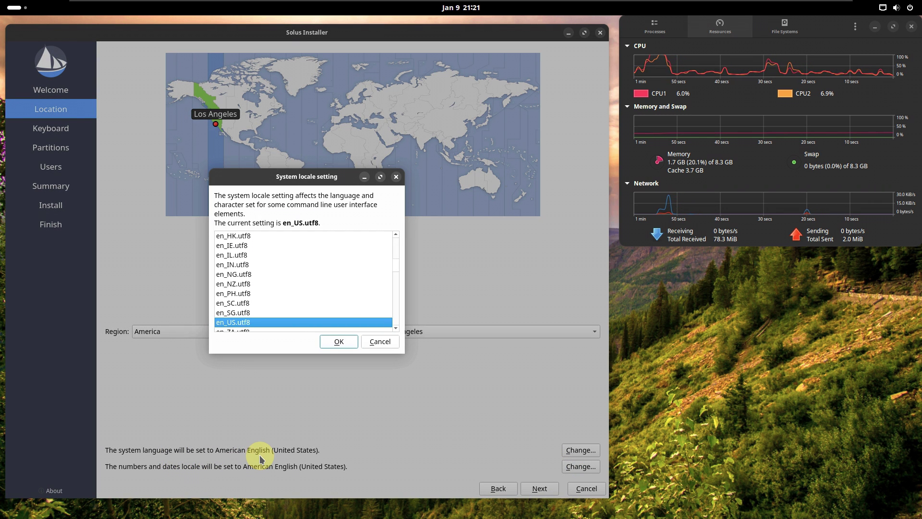
left_click(380, 341)
Step: Choose Dell as the keyboard model and continue to the Partitions step
left_click(539, 488)
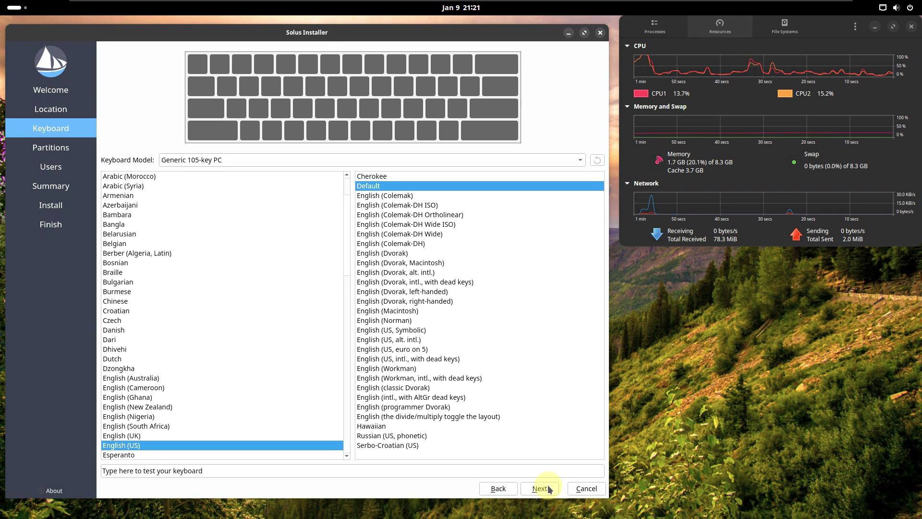
left_click(243, 159)
scroll(264, 208, "up", 2)
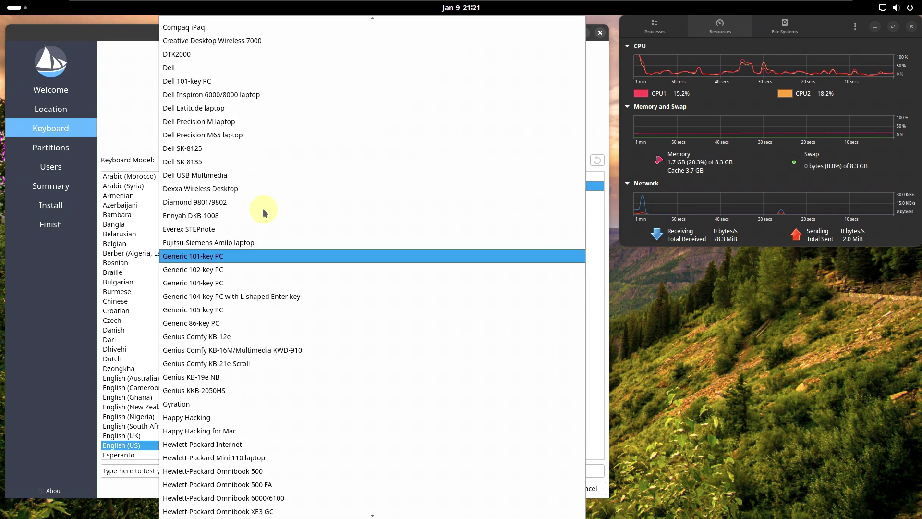
left_click(226, 65)
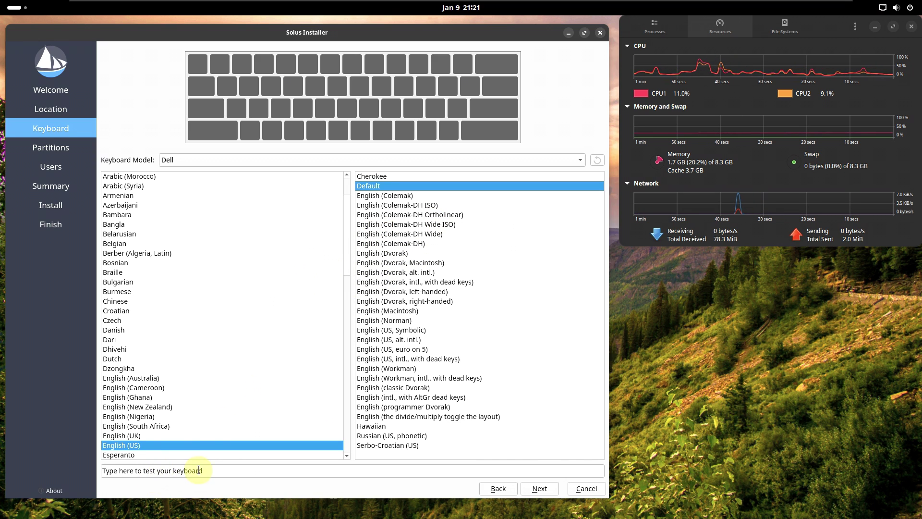
left_click(540, 488)
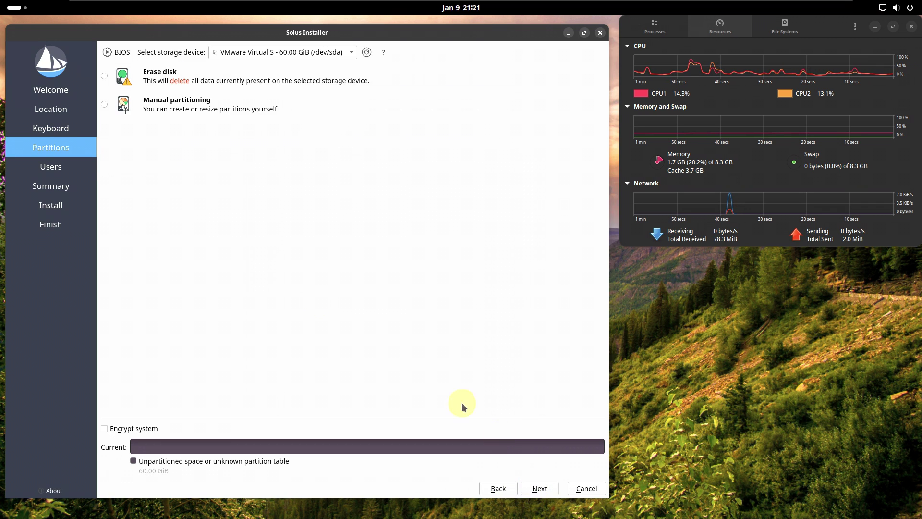
Step: Keep the 60 GiB VMware disk, try Manual partitioning, then settle on Erase disk
left_click(263, 54)
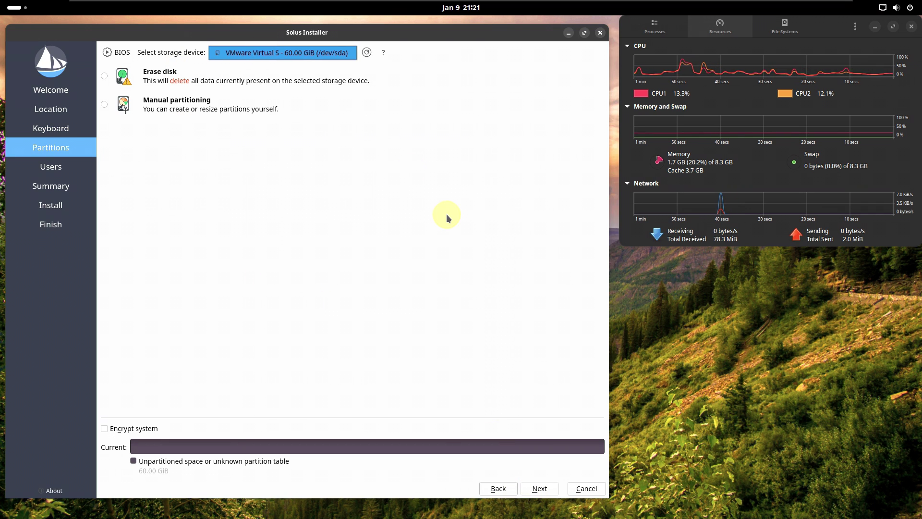
left_click(108, 75)
left_click(107, 75)
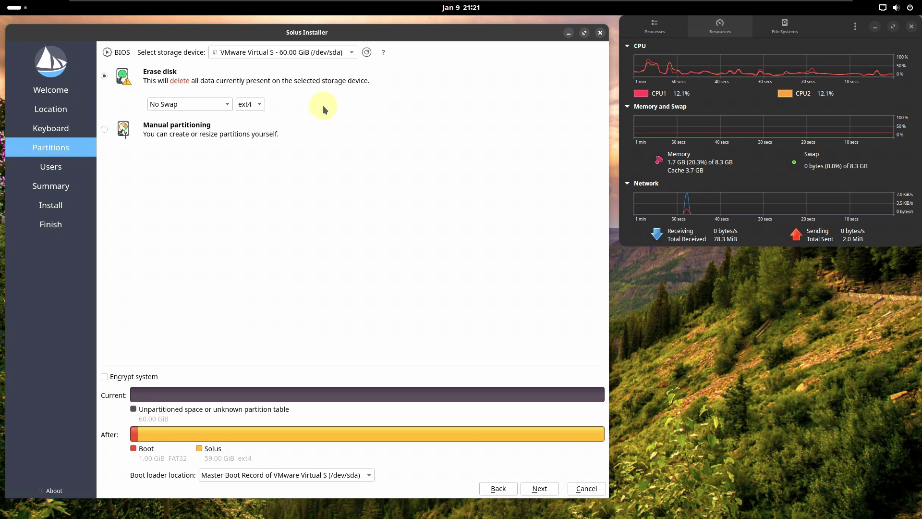
left_click(297, 55)
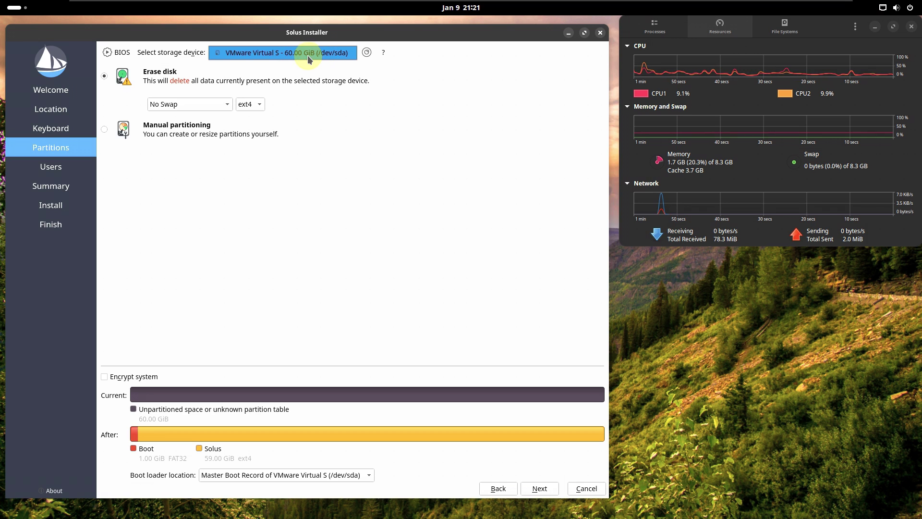
left_click(322, 99)
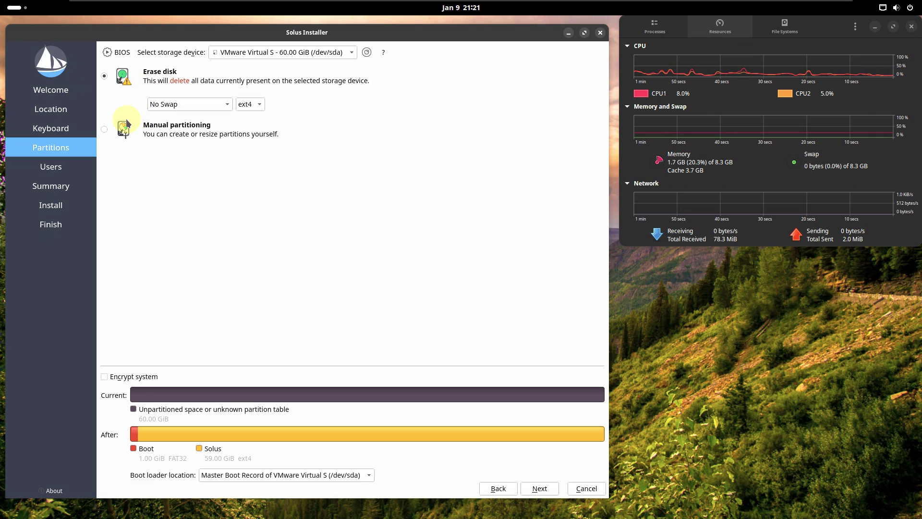
left_click(105, 130)
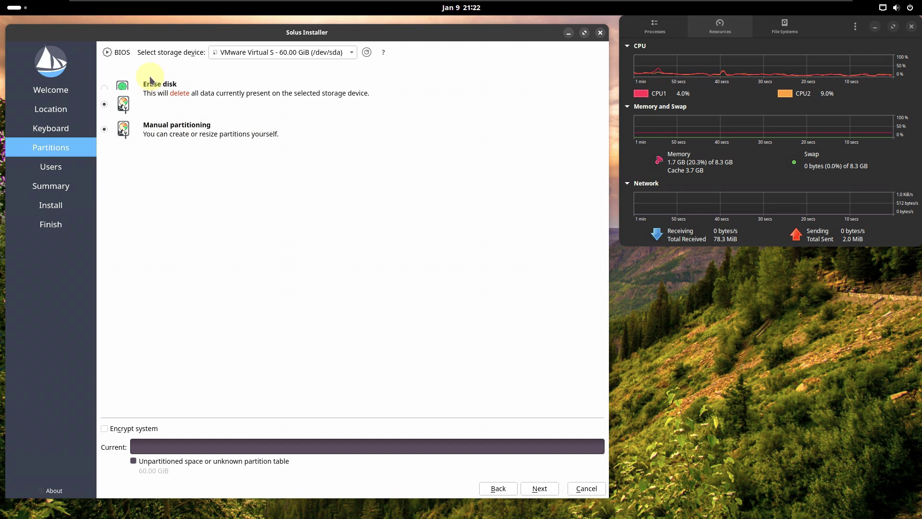
left_click(105, 77)
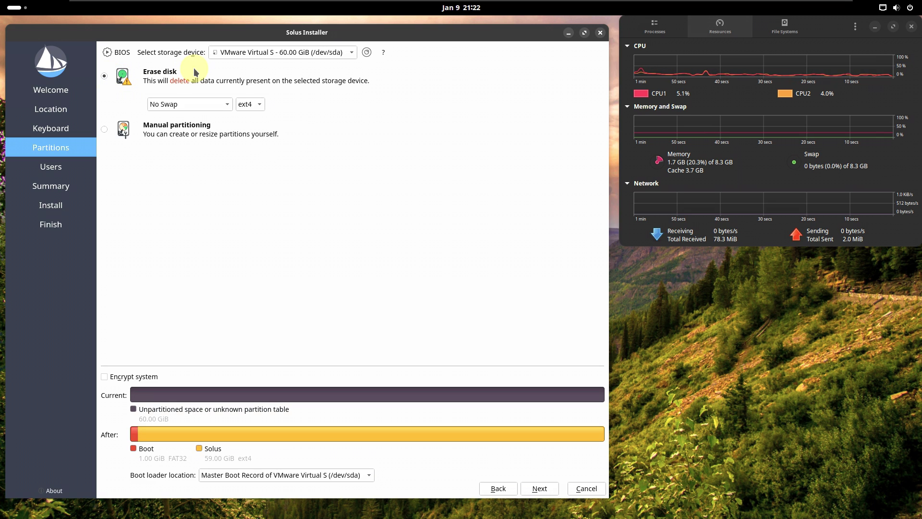
Step: Keep No Swap and ext4, and leave full-system encryption off
left_click(219, 106)
left_click(430, 99)
left_click(262, 108)
left_click(339, 105)
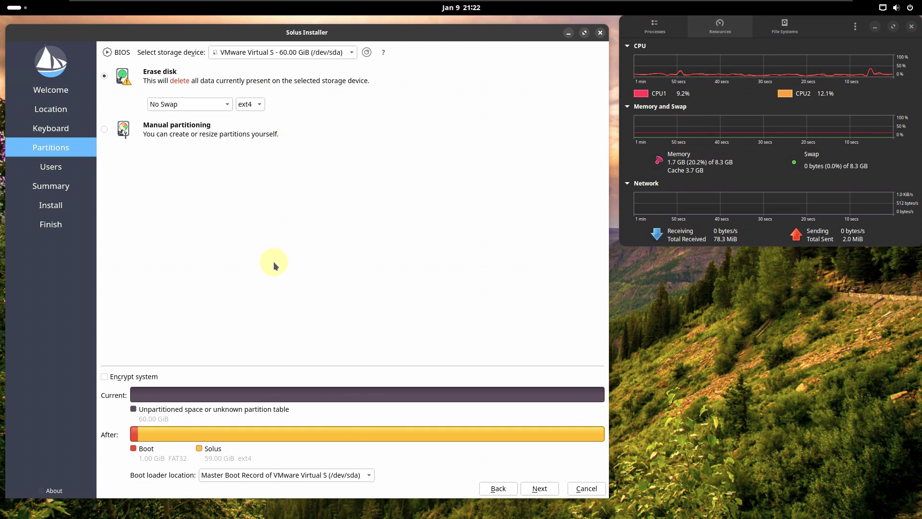
left_click(132, 377)
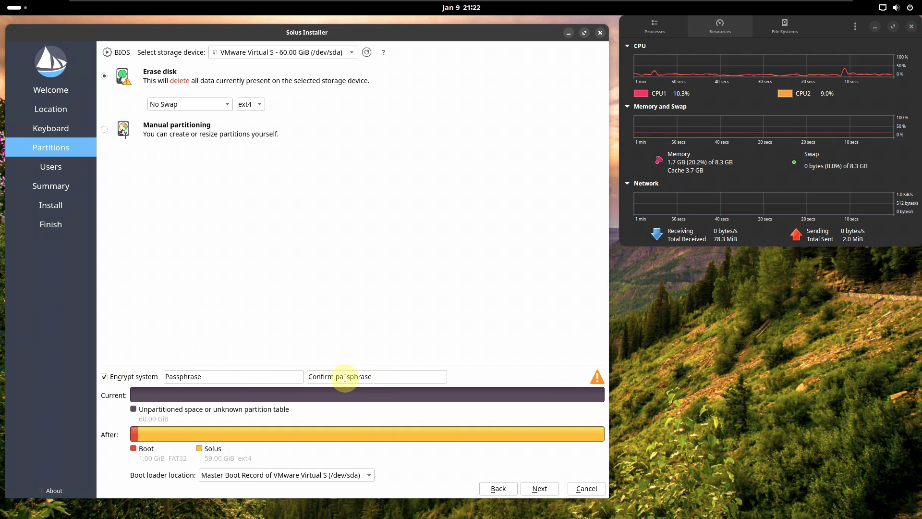
left_click(143, 377)
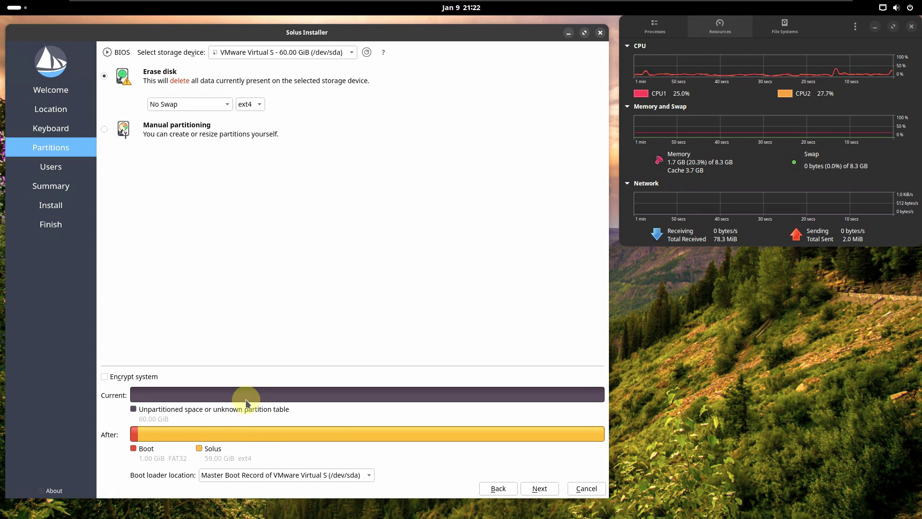
Step: Keep the boot loader in the Master Boot Record, then enable automatic login on the Users step
left_click(264, 475)
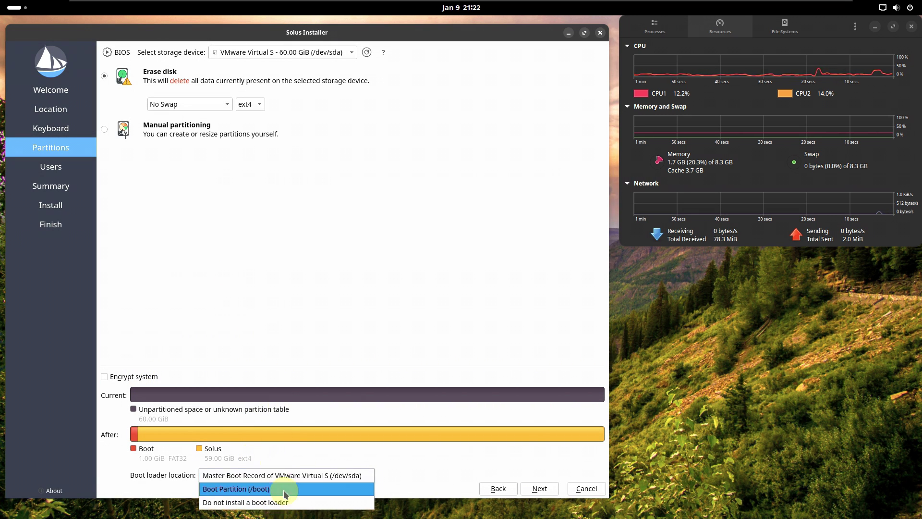
left_click(289, 324)
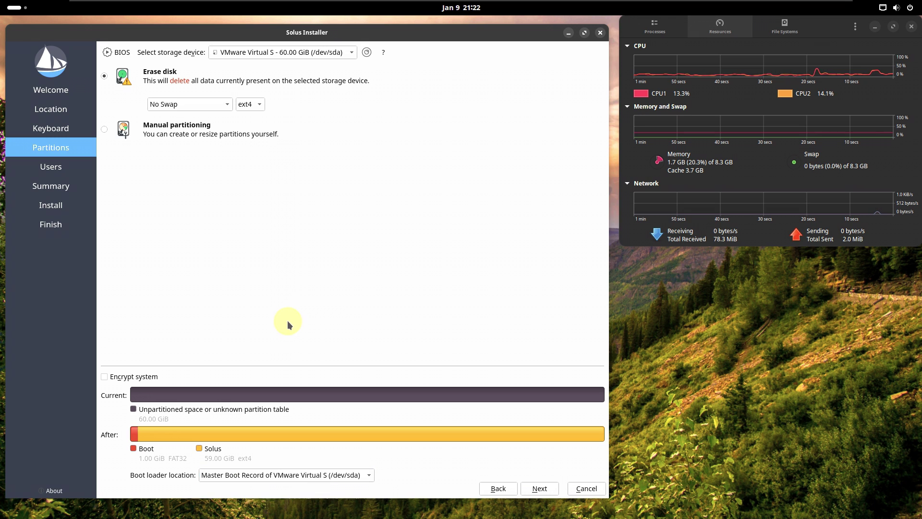
left_click(533, 488)
left_click(154, 183)
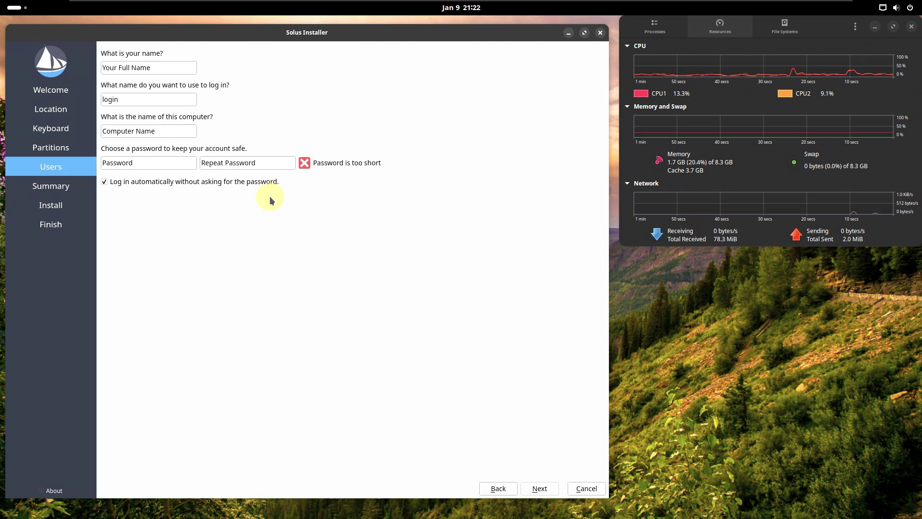
Step: Enter the user's full name and a matching password and confirmation, then quit the installer
left_click(144, 69)
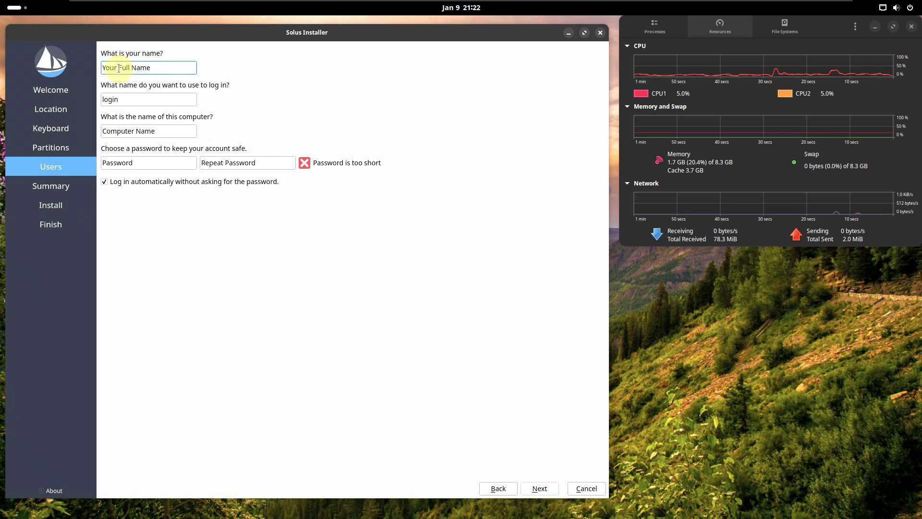
type("9to5l")
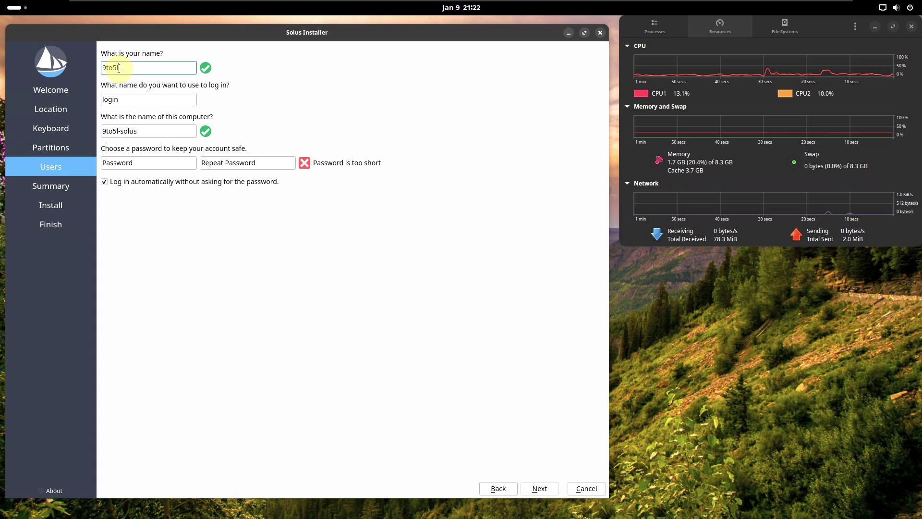
type("inux")
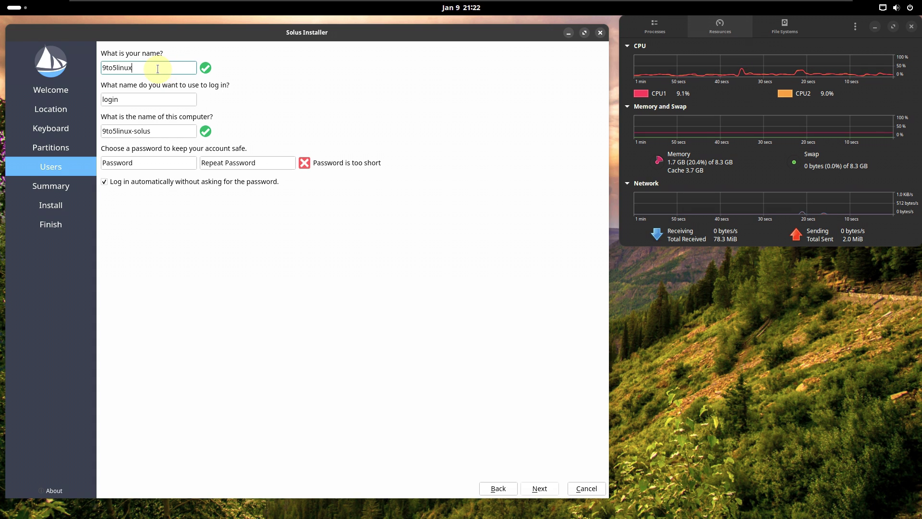
left_click(144, 163)
type("solus")
left_click(213, 160)
type("solus")
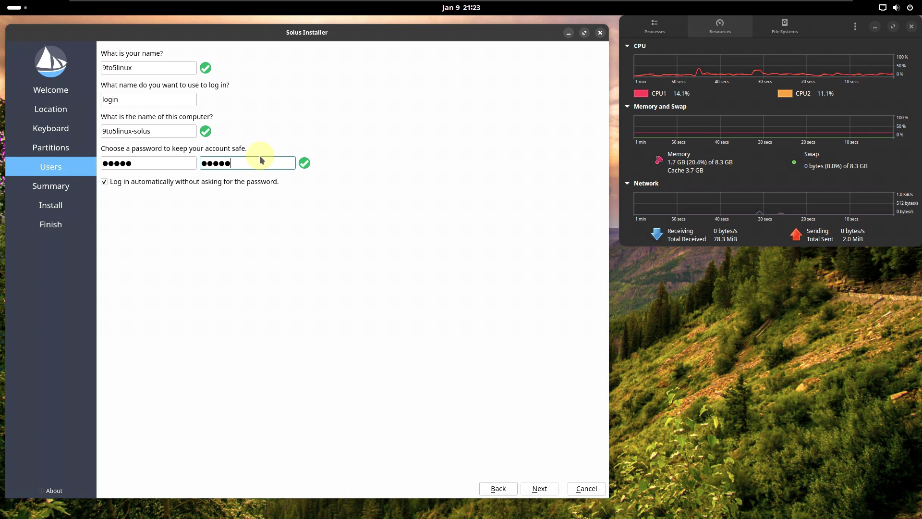
key("BackSpace")
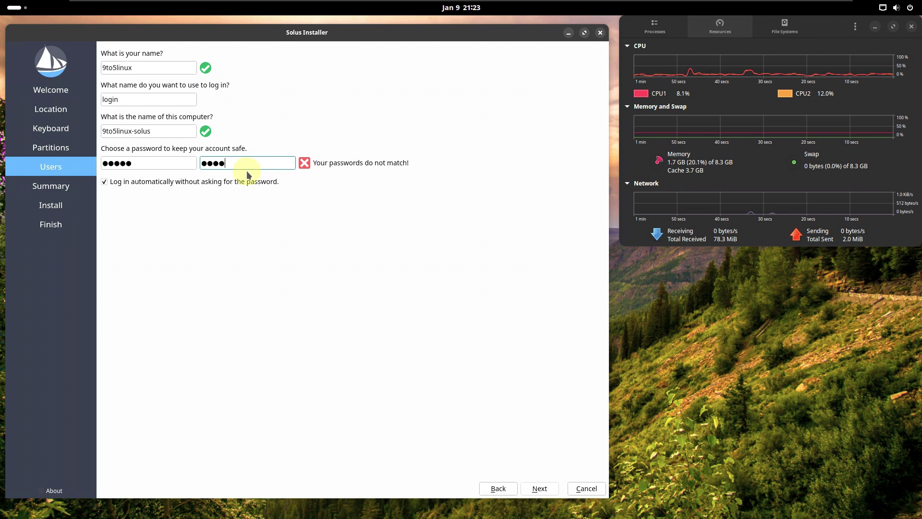
type("5")
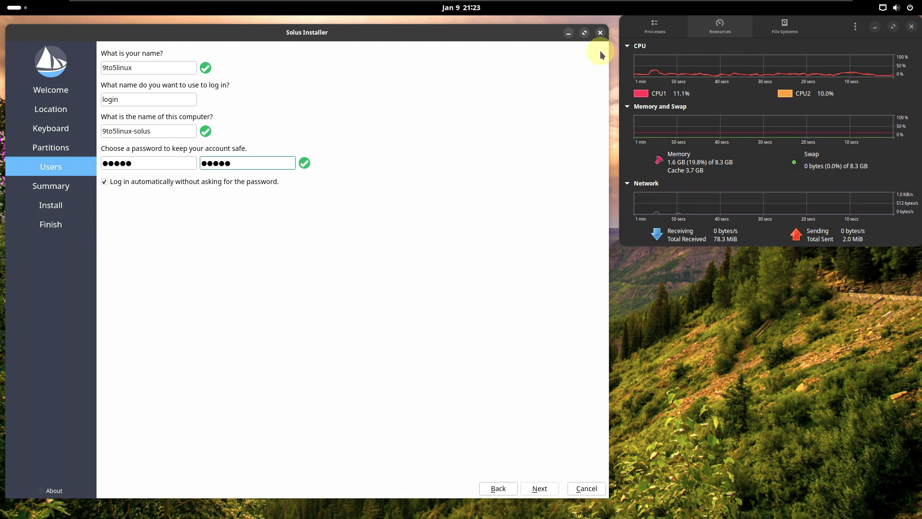
left_click(600, 34)
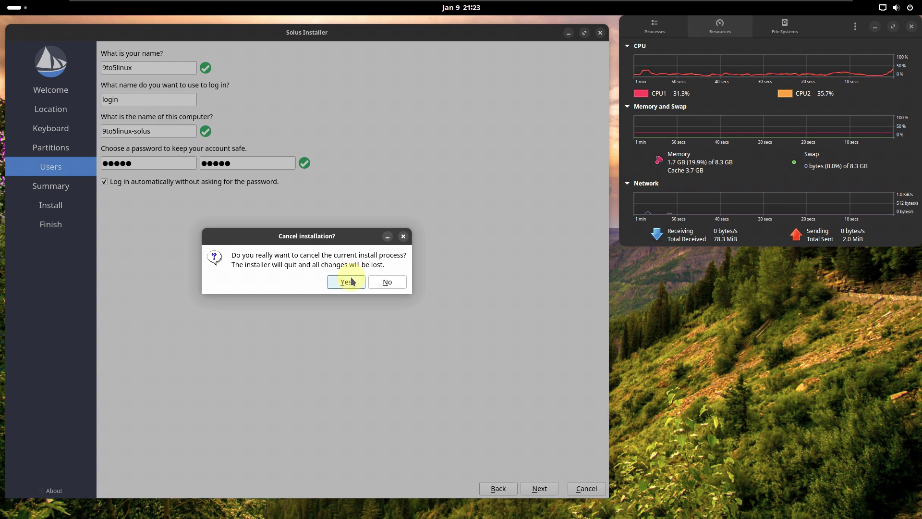
Step: Confirm cancelling the Solus installation so the installer quits and discards all changes
left_click(348, 282)
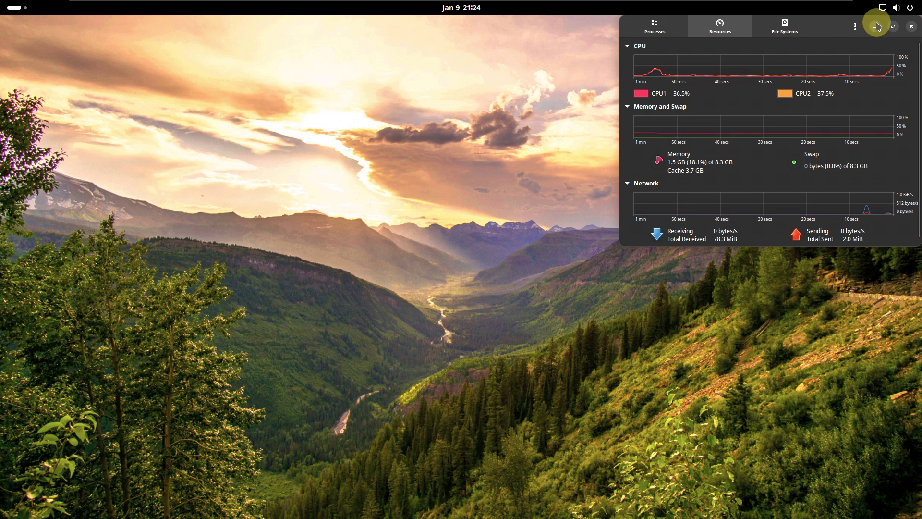
Step: Browse the Wired Connections options in Quick Settings, then view the January 9 2024 calendar panel
left_click(888, 15)
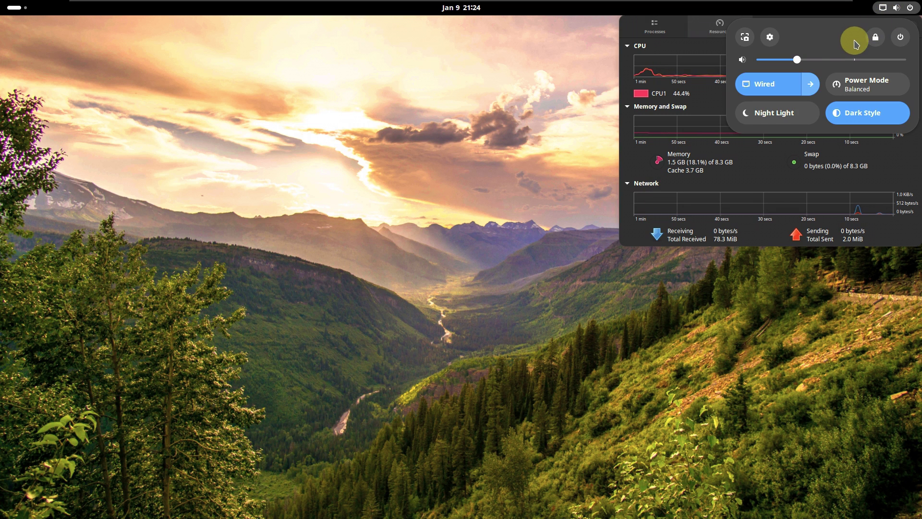
left_click(810, 84)
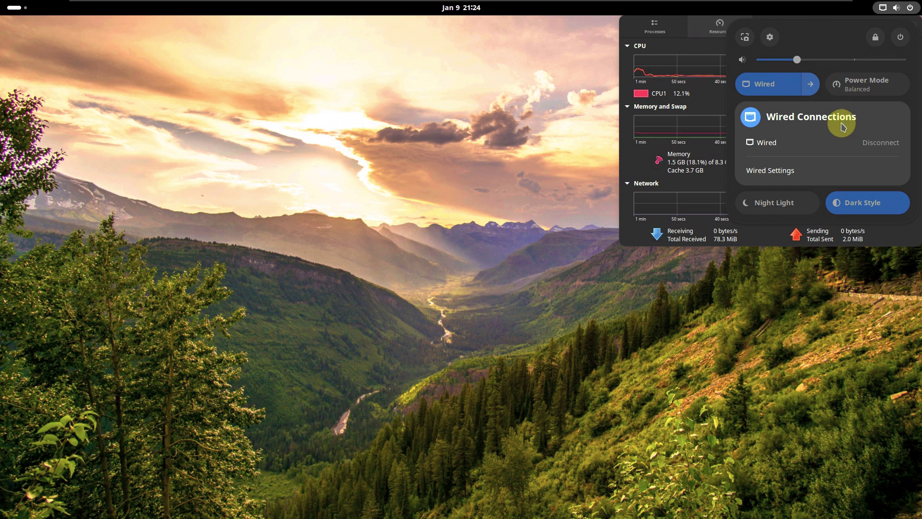
key("Escape")
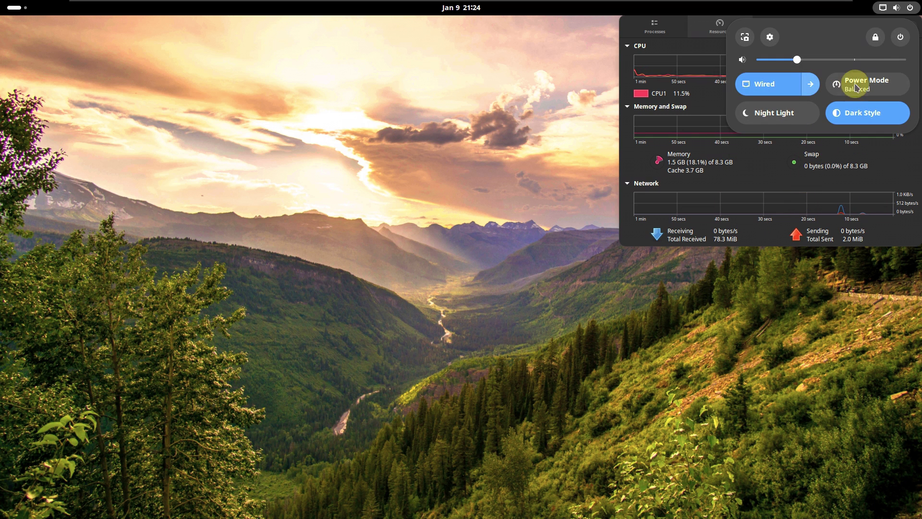
left_click(810, 84)
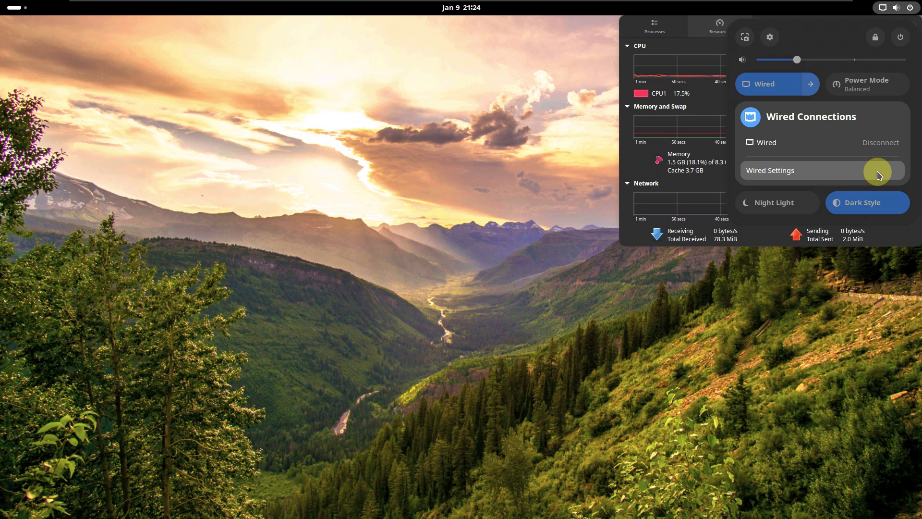
left_click(822, 204)
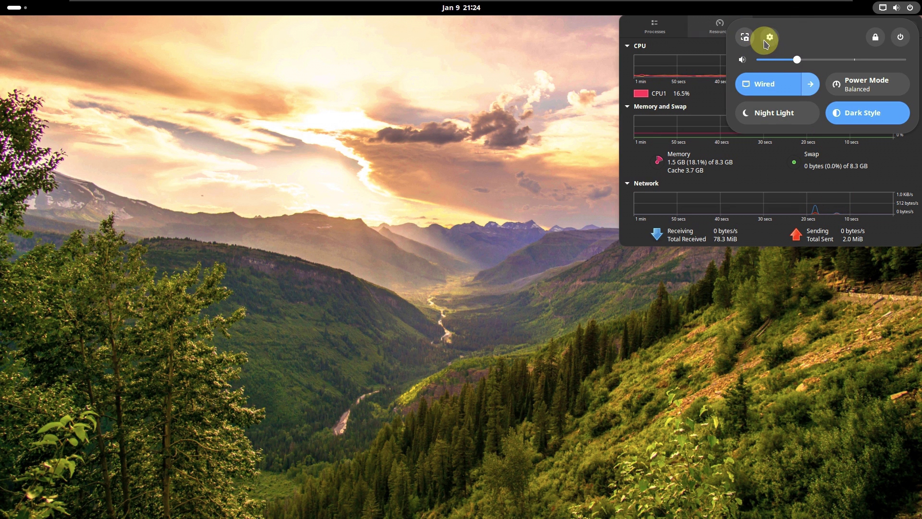
left_click(375, 305)
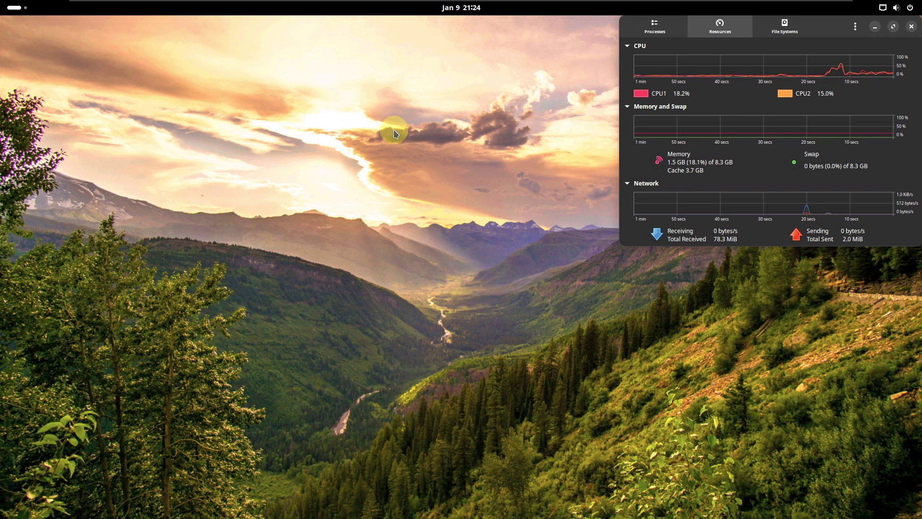
left_click(452, 7)
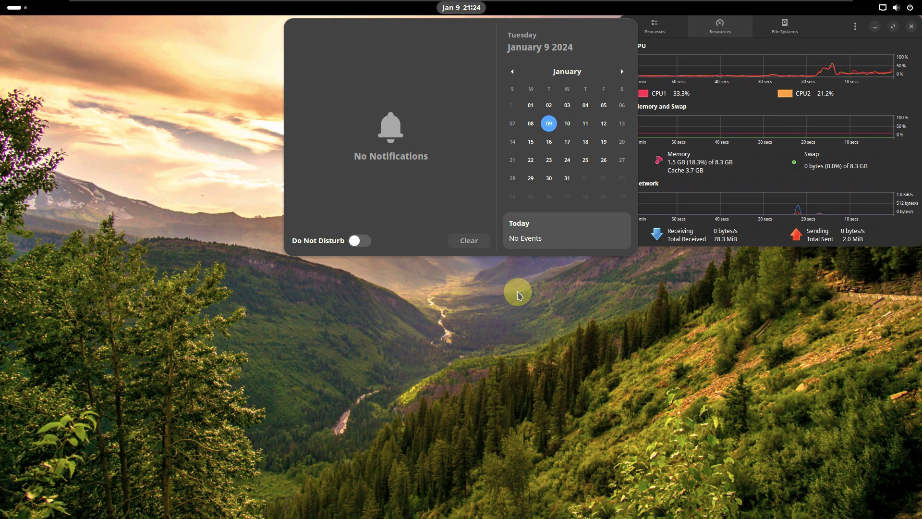
left_click(384, 295)
Step: Bring up the application grid from Activities and peek inside the Utilities folder before closing it
left_click(17, 8)
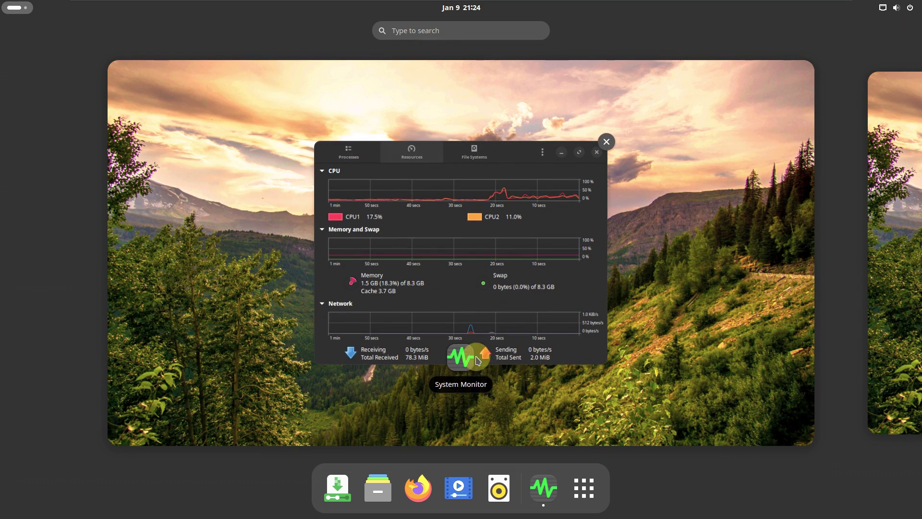
left_click(585, 483)
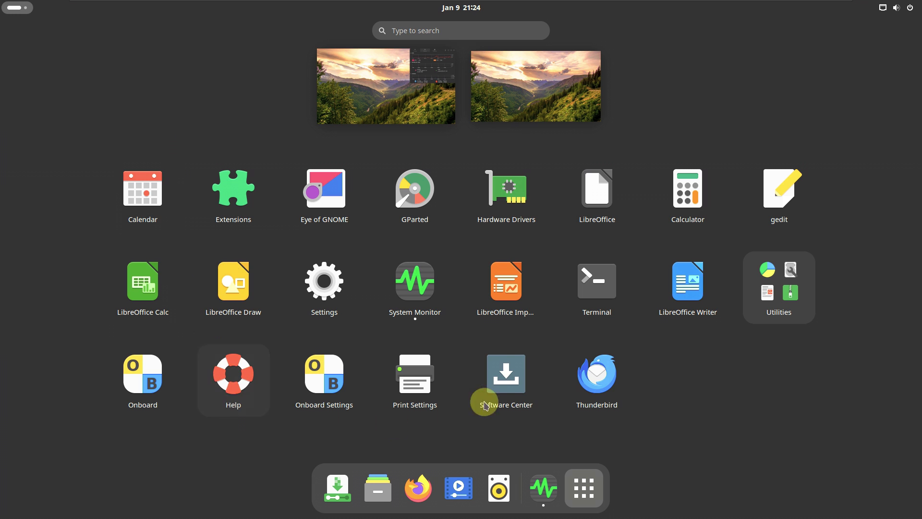
left_click(764, 311)
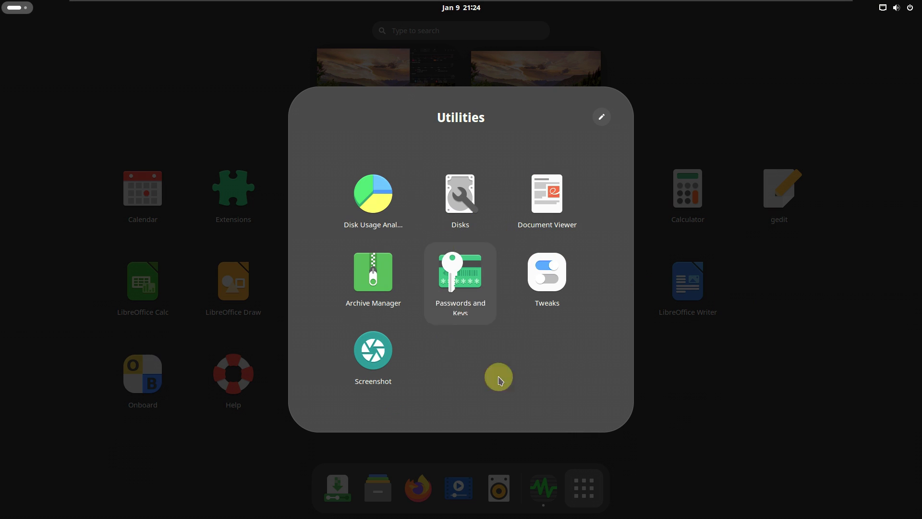
left_click(670, 409)
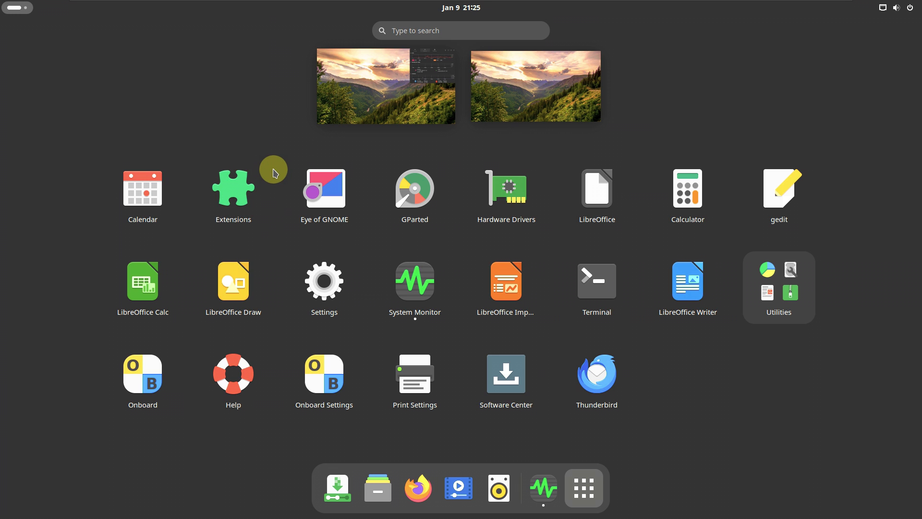
Step: Return to the desktop, reopen the application grid and launch the Extensions app
key("Escape")
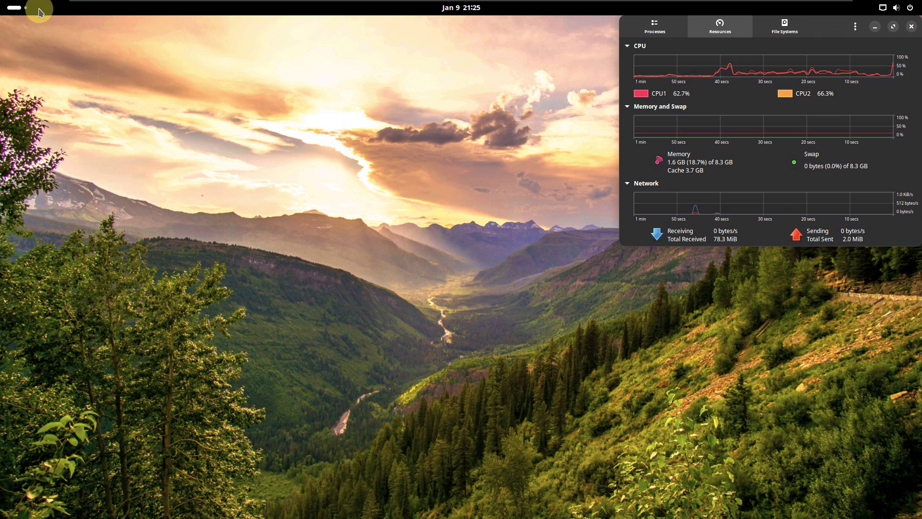
left_click(8, 8)
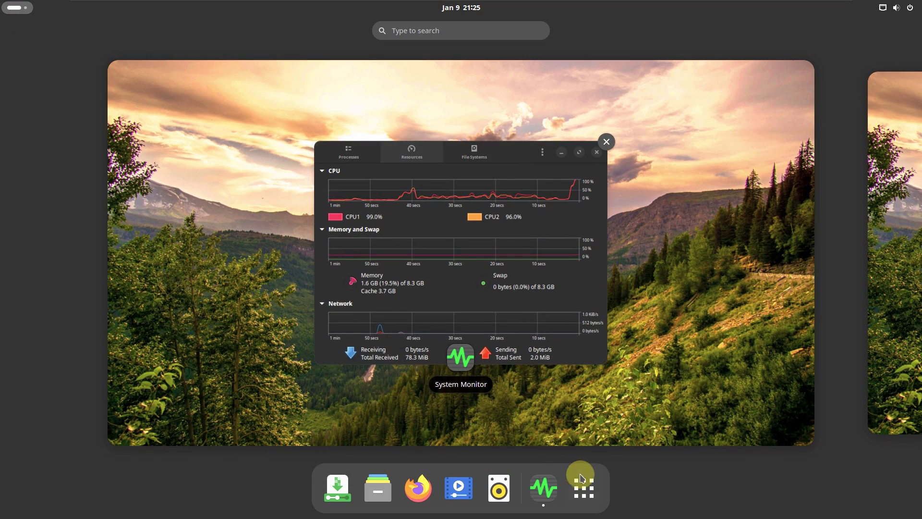
left_click(581, 478)
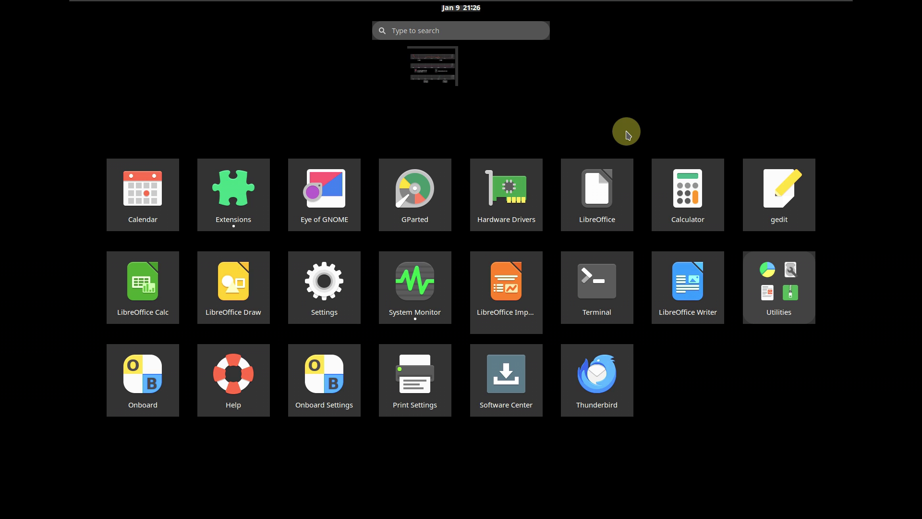
left_click(438, 82)
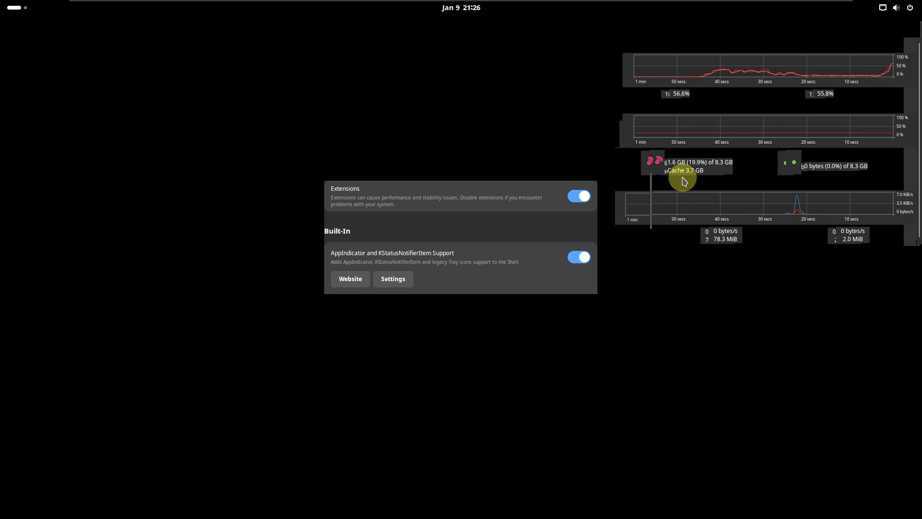
Step: Switch to the Extensions window showing AppIndicator and KStatusNotifierItem Support enabled under Built-In
key("Num_Lock")
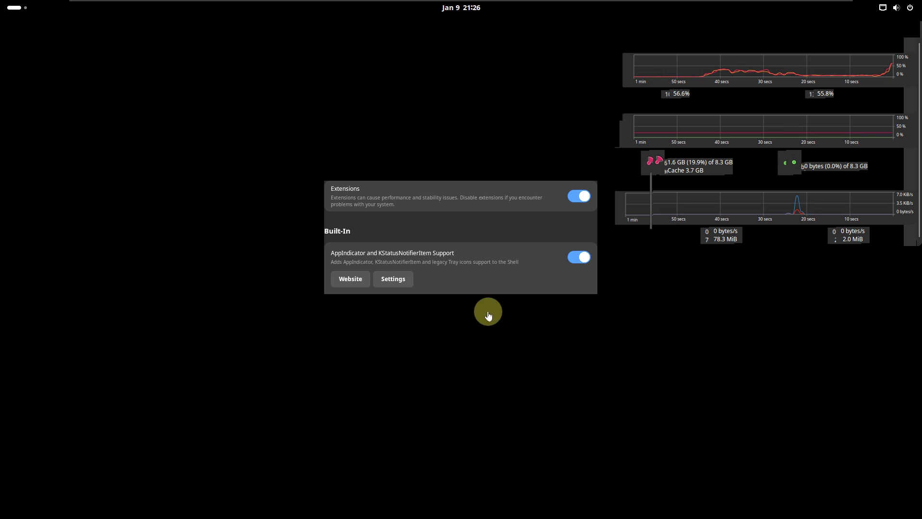